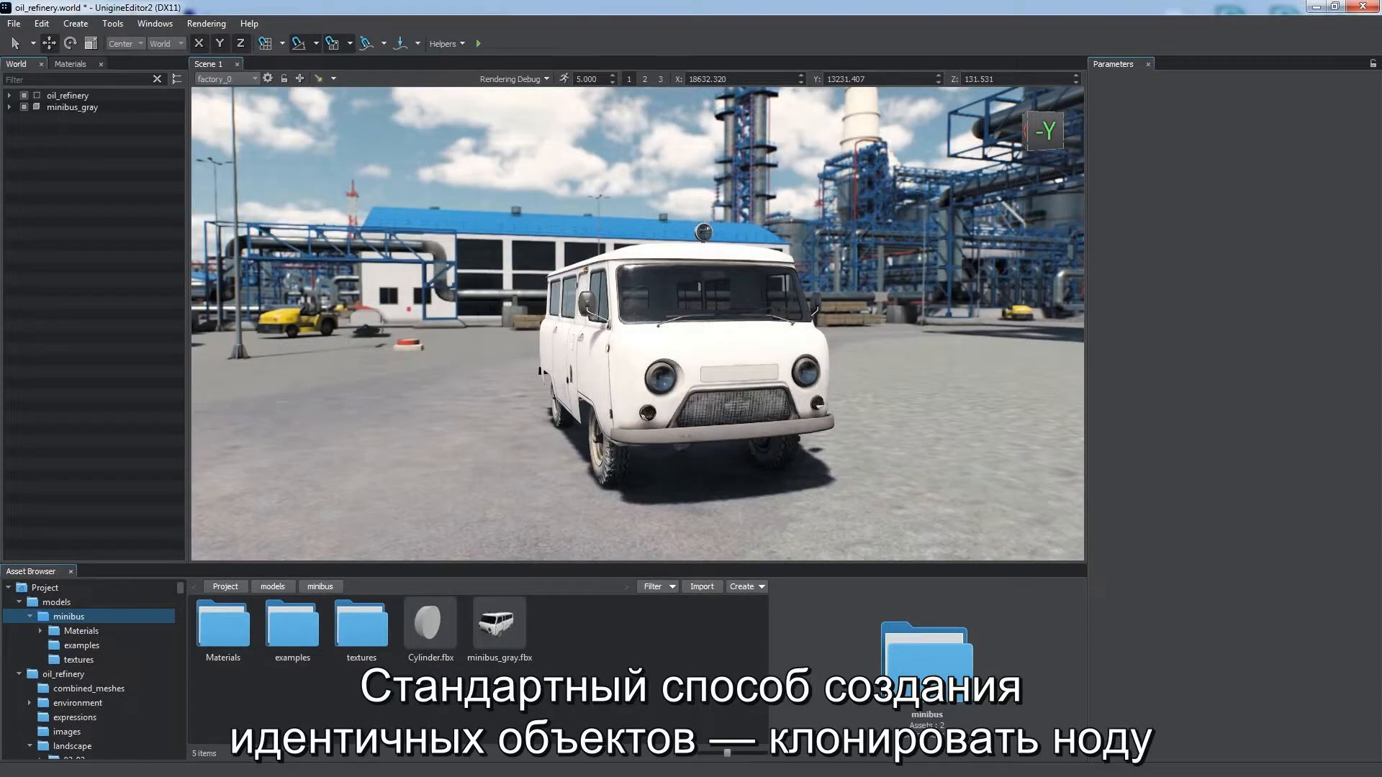
Clone the white minibus and place the copy beside the original
left_click(627, 297)
left_click_drag(627, 298, 446, 352, "shift")
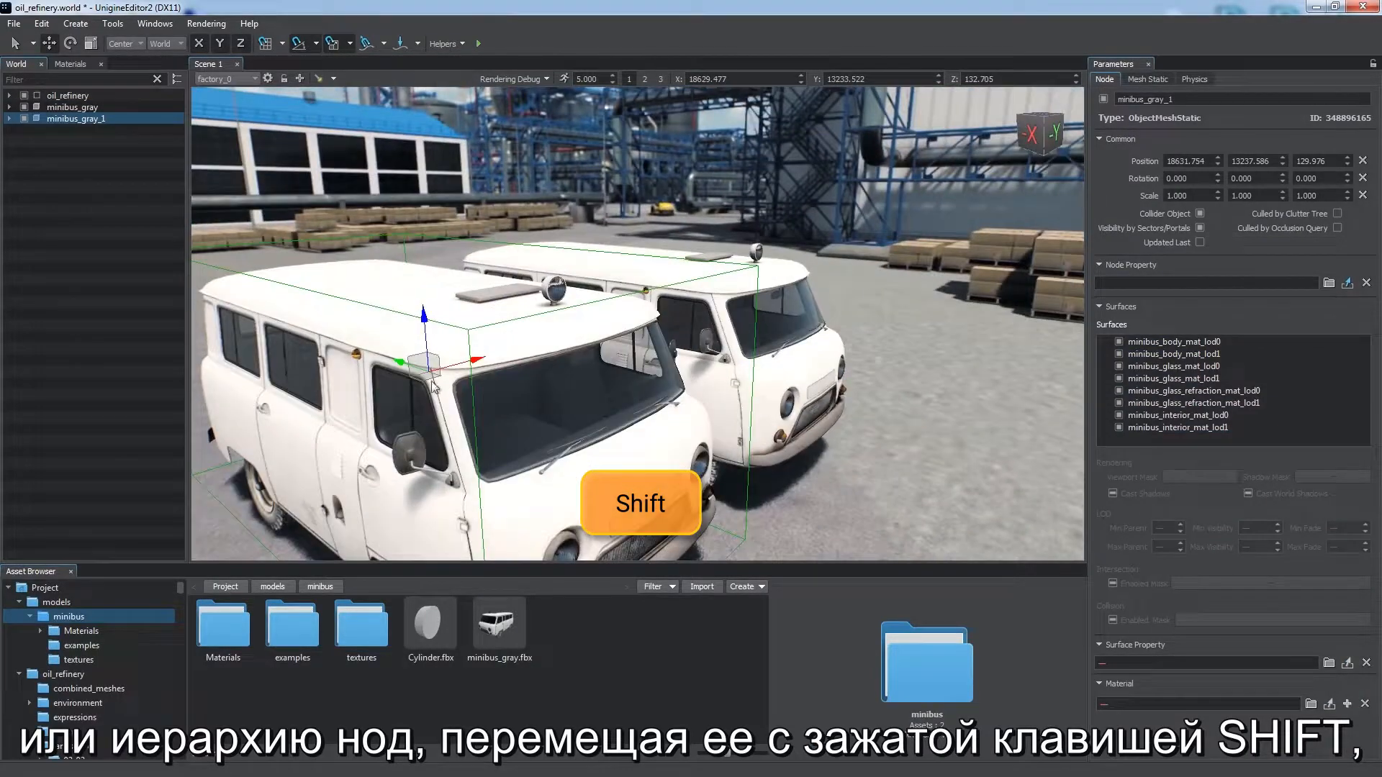
scroll(432, 385, "down", 5)
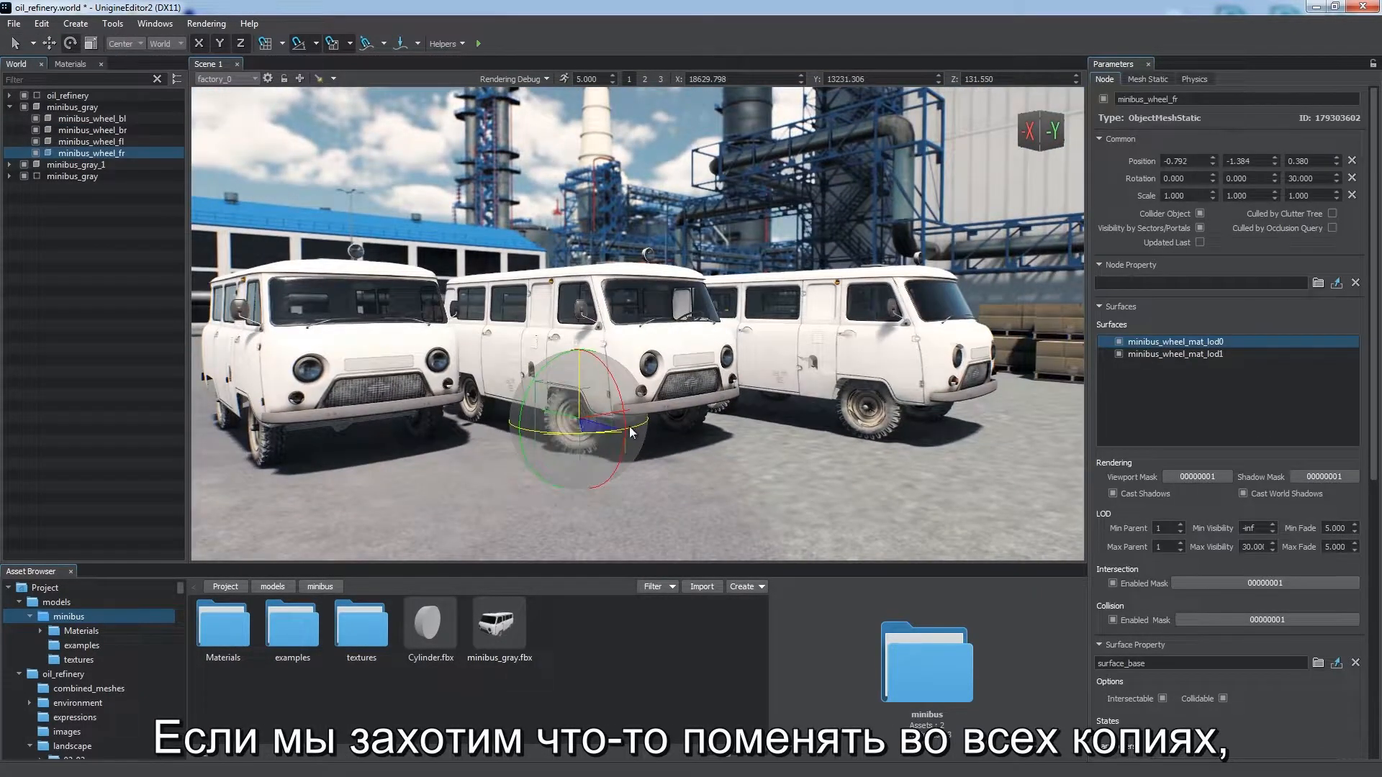
Rotate the front wheels of the three minibuses 30° individually, one wheel at a time
left_click(688, 421)
left_click(879, 422)
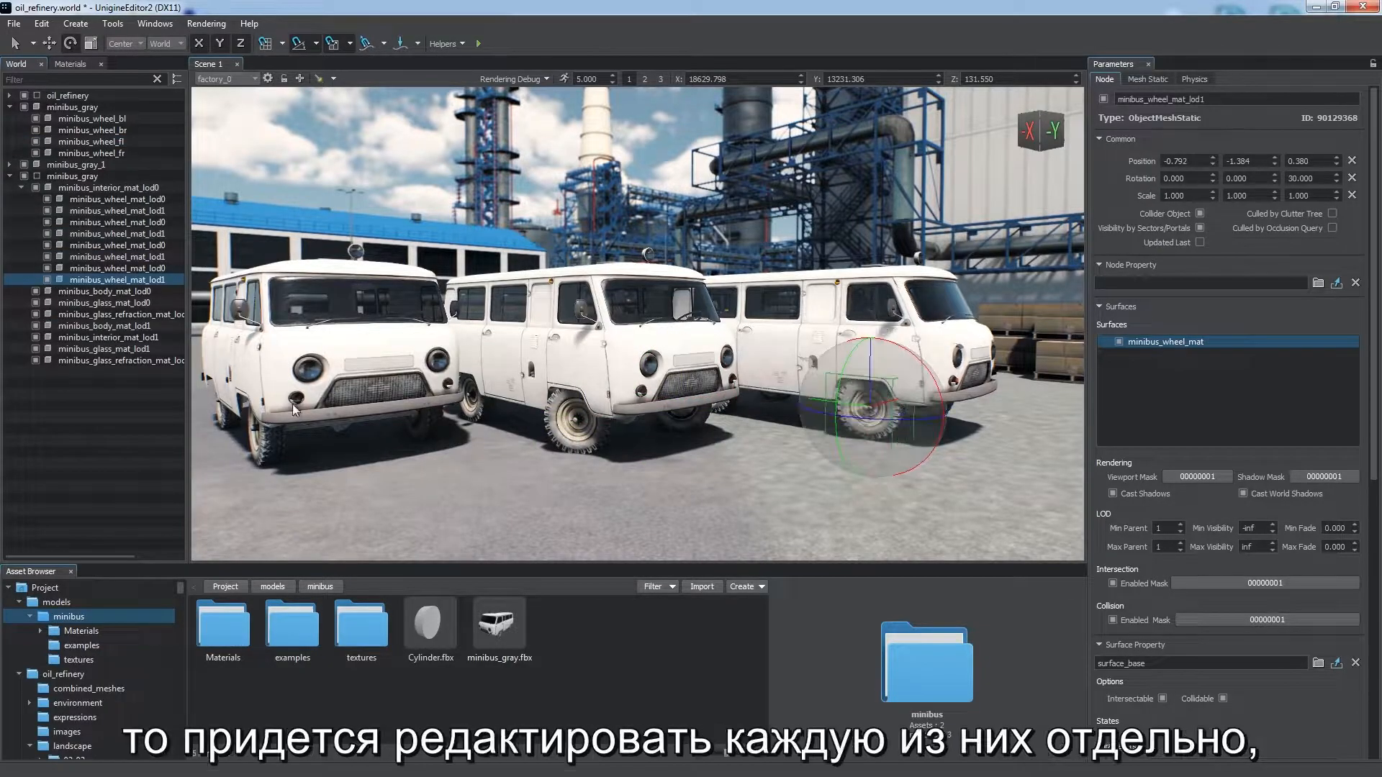
left_click(262, 425)
left_click(430, 421)
left_click_drag(441, 421, 461, 419)
key("q")
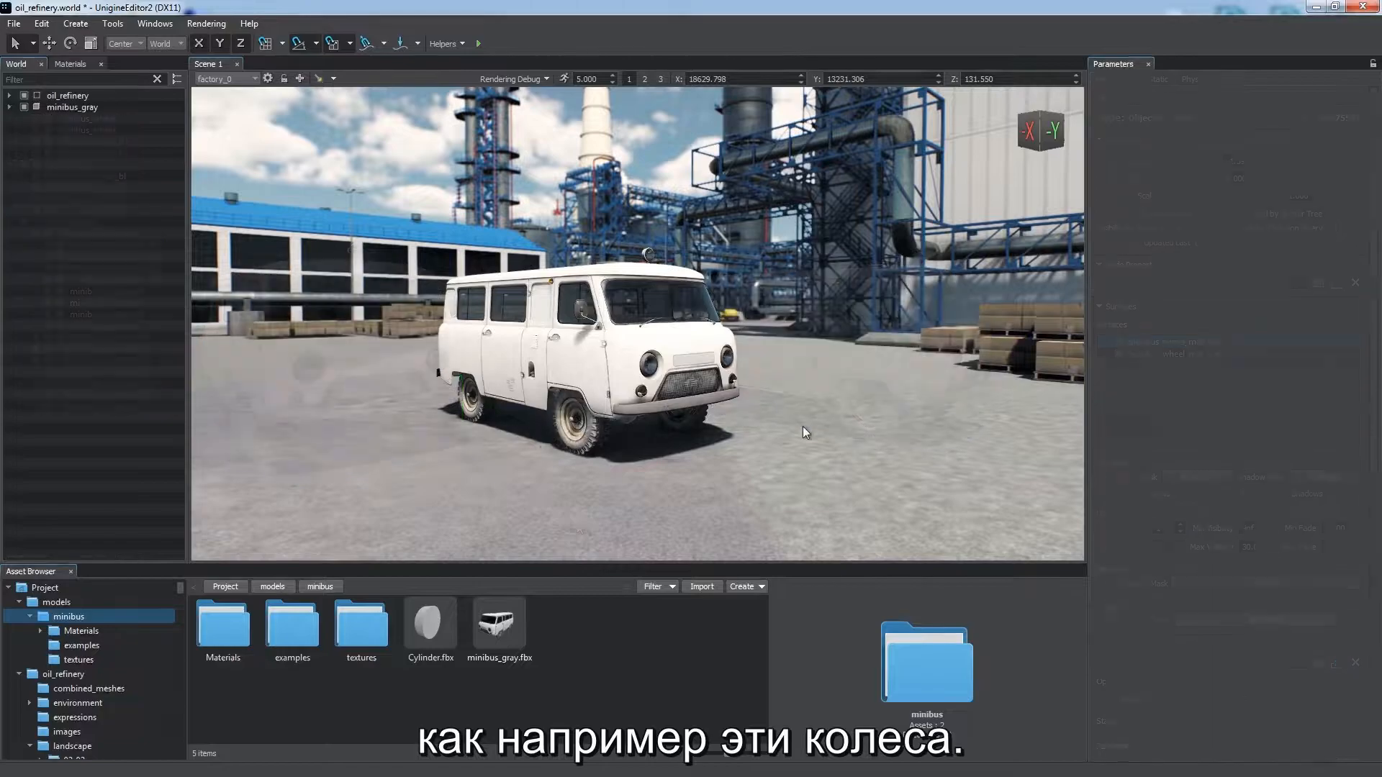
Convert minibus_wheel_fr of the minibus_gray hierarchy into a Node Reference by saving it as a .node asset in the minibus folder
left_click(66, 108)
left_click(10, 106)
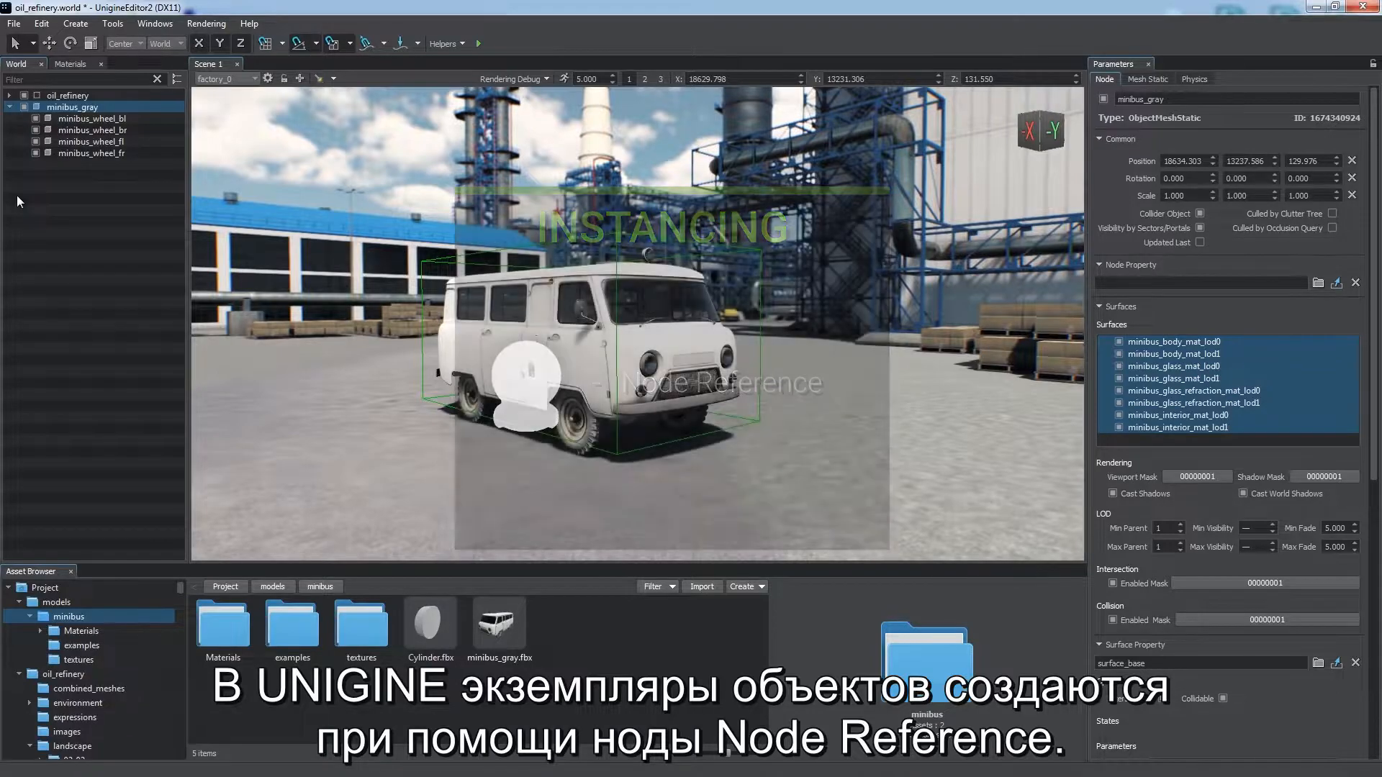
left_click(79, 153)
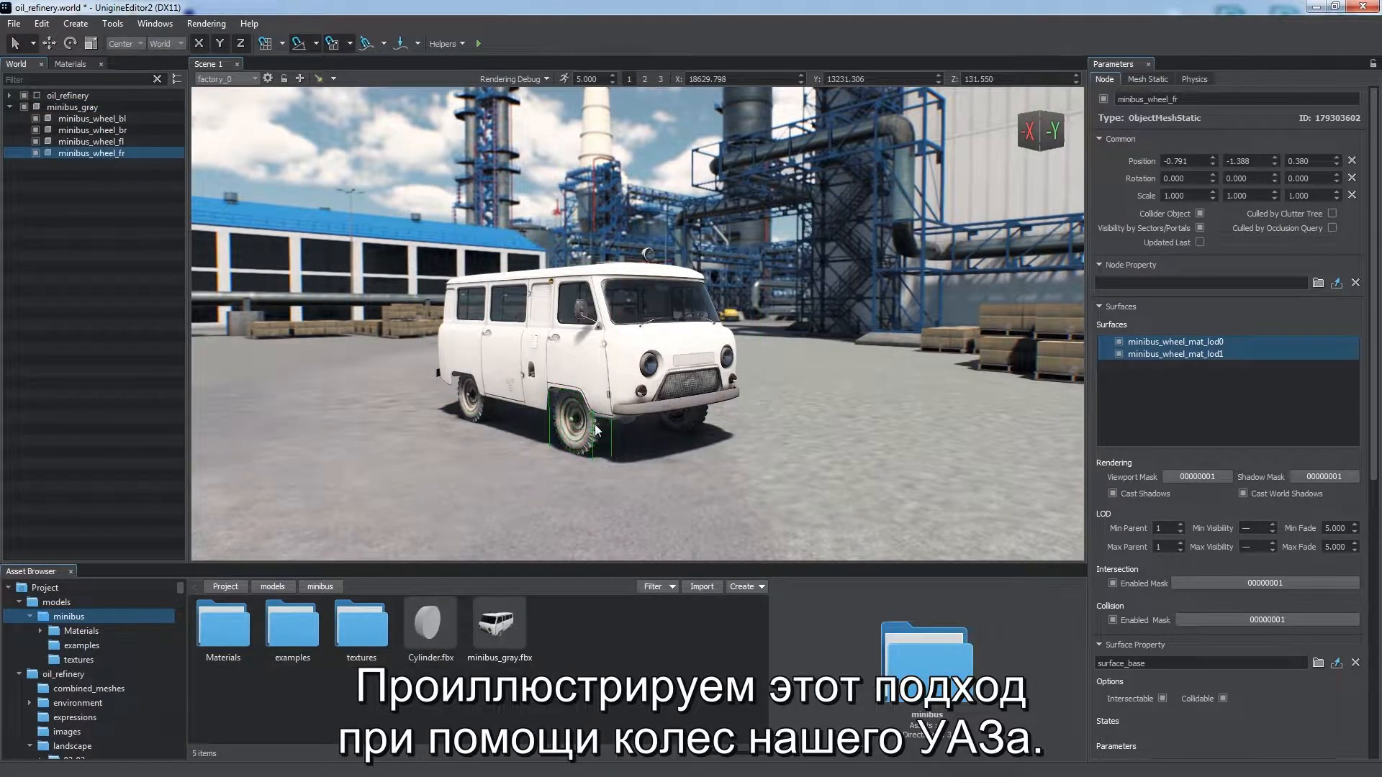
key("f")
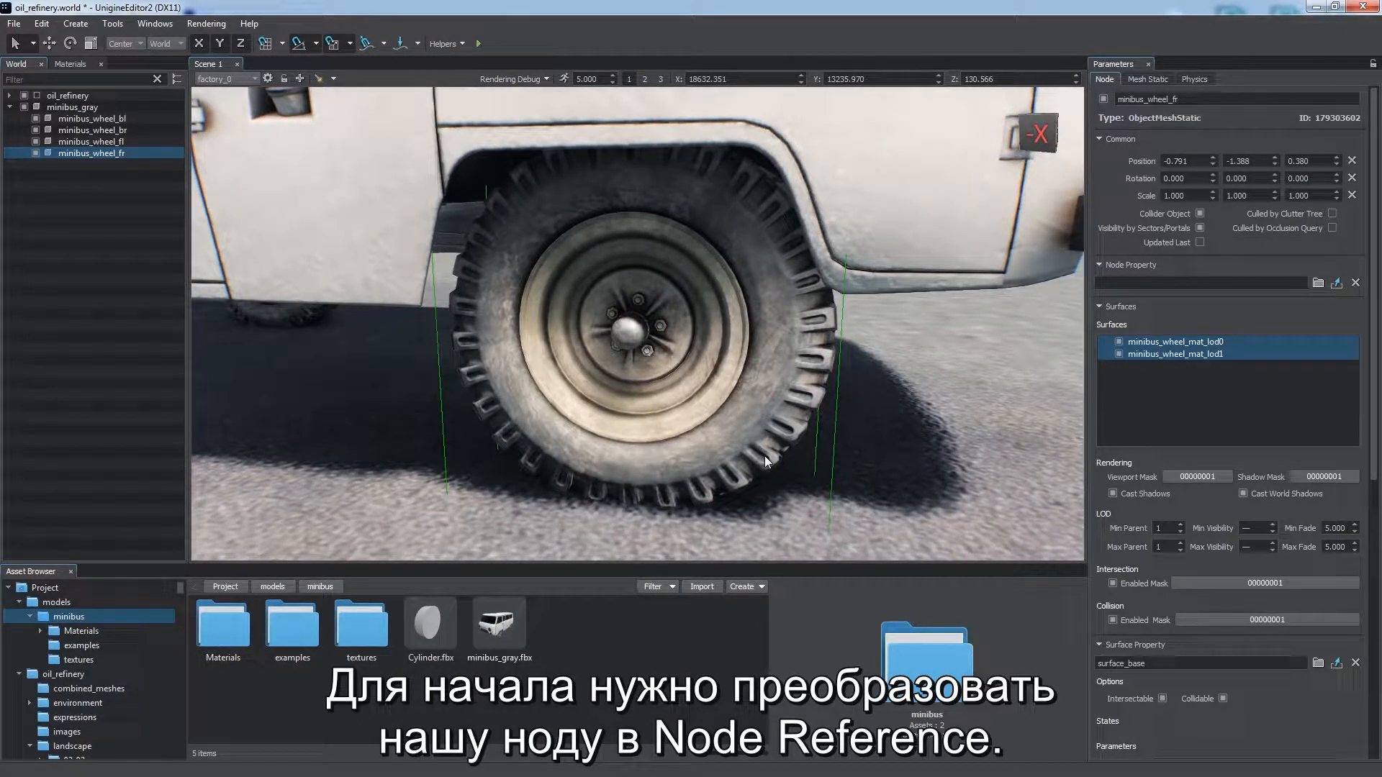
left_click_drag(102, 153, 569, 641)
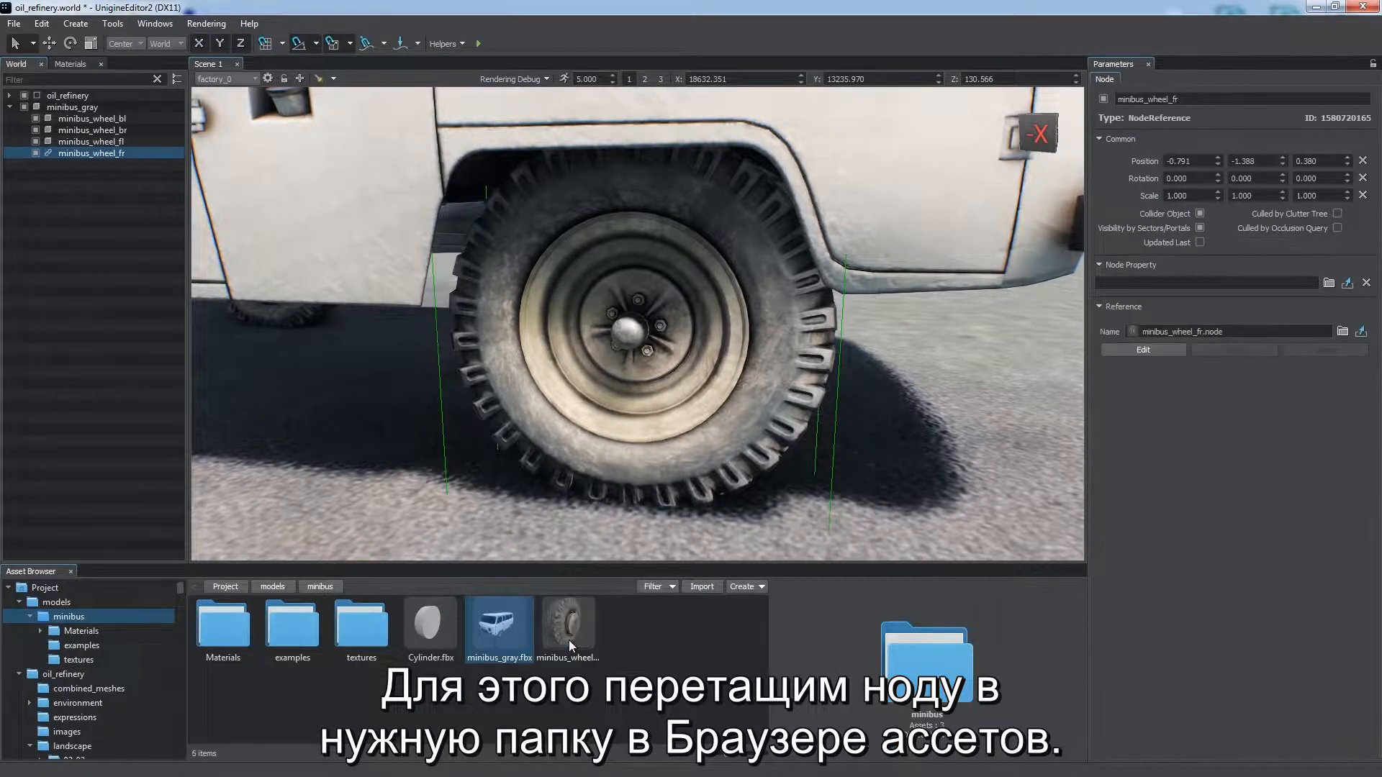
Preview the new wheel .node asset and inspect the referenced wheel on the minibus
scroll(727, 490, "down", 3)
left_click(572, 623)
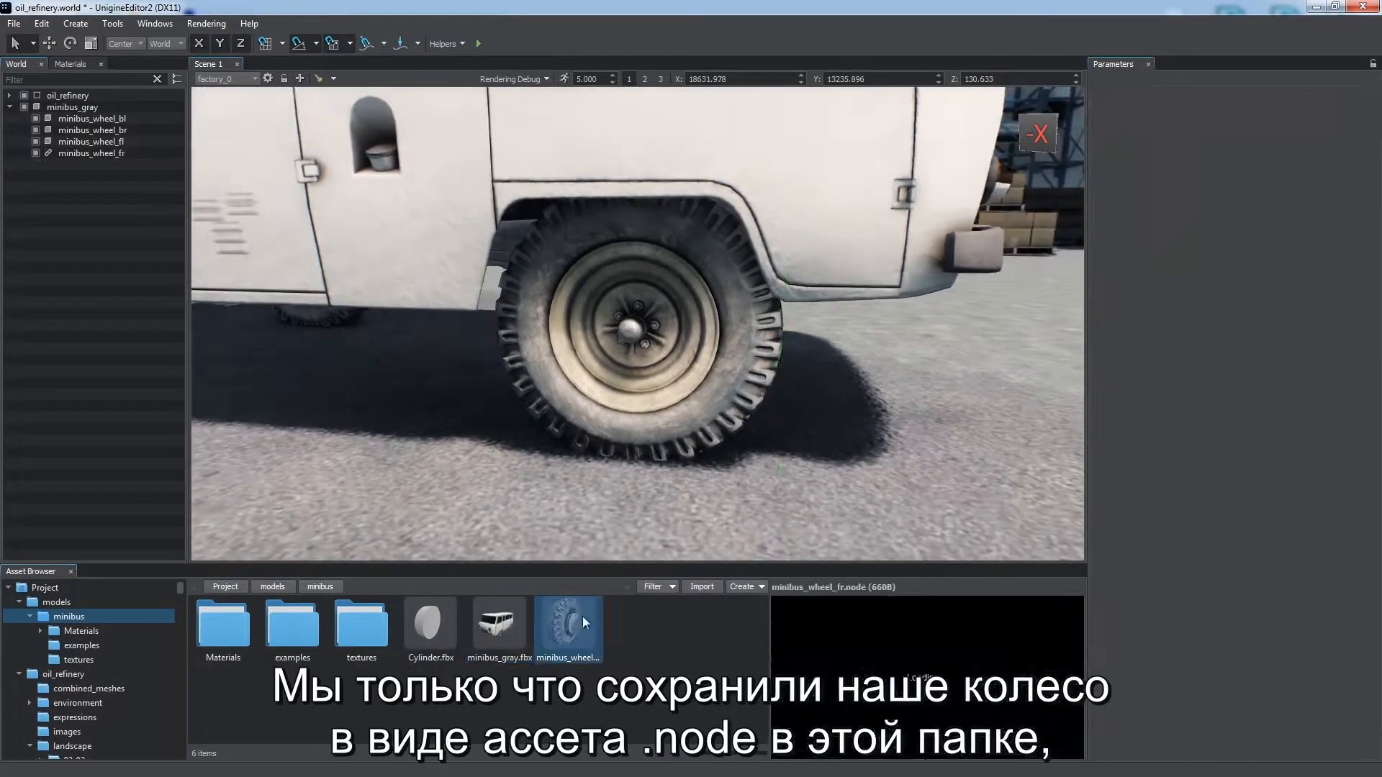
left_click_drag(943, 676, 900, 666)
left_click_drag(758, 530, 712, 485, "alt")
scroll(711, 484, "down", 4)
left_click_drag(676, 357, 675, 391, "alt")
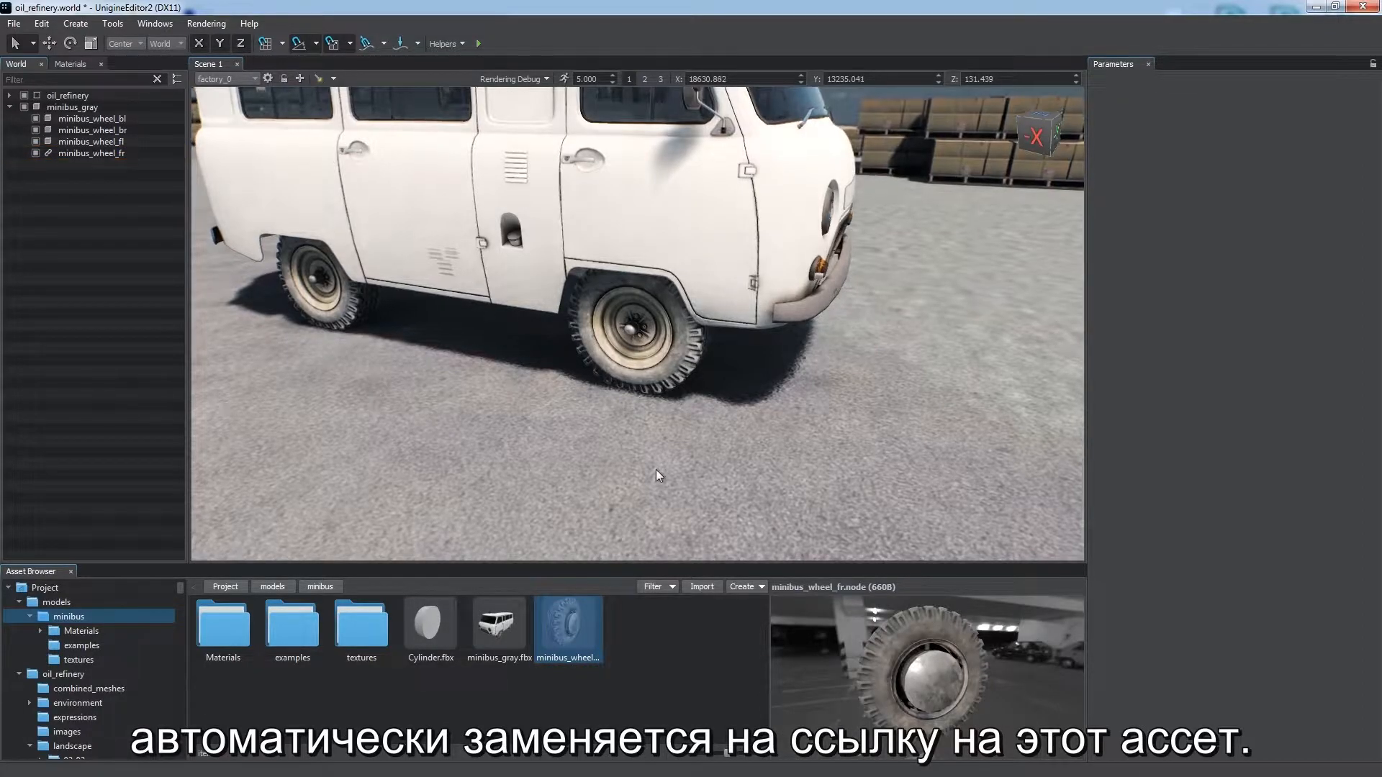
Place an instance of the wheel .node asset beside the minibus and clone it
left_click_drag(569, 621, 537, 340)
left_click_drag(660, 397, 593, 362, "alt")
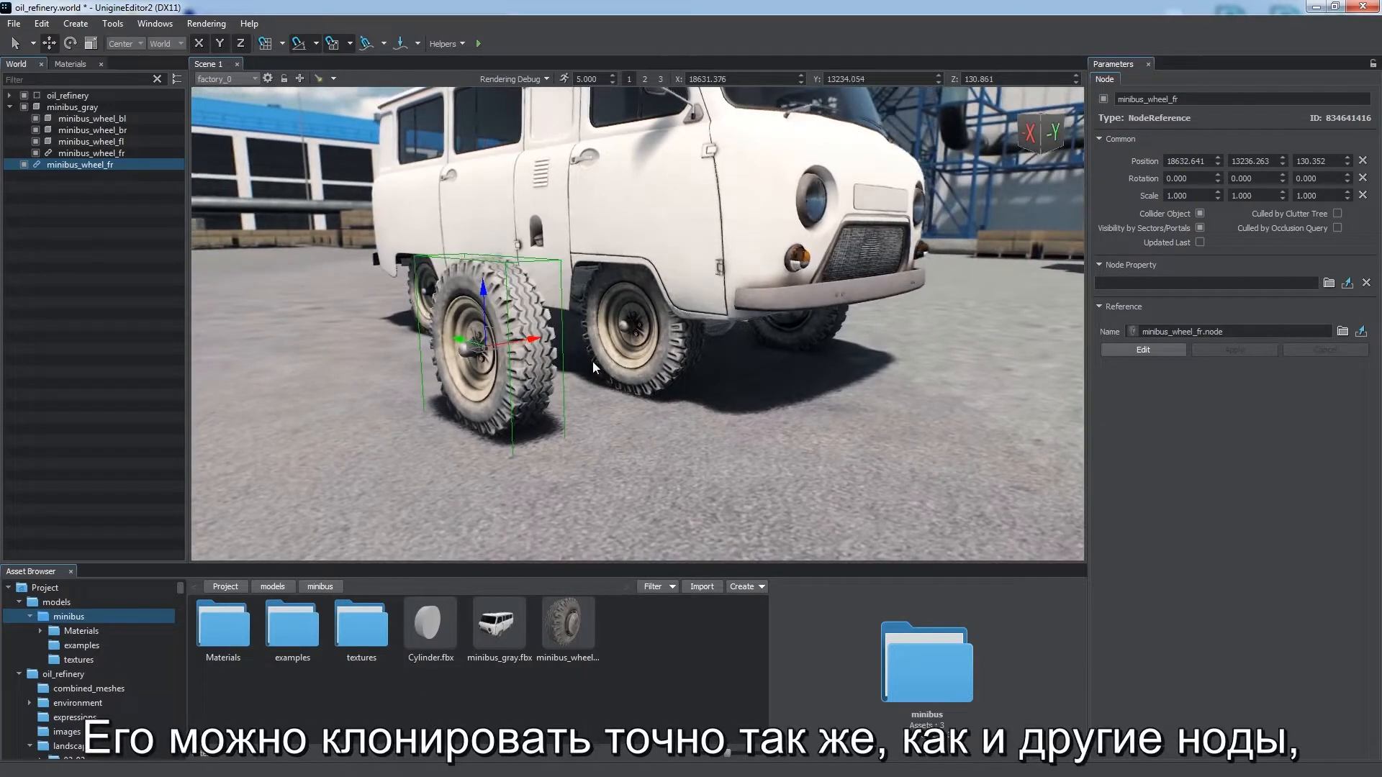
left_click_drag(533, 339, 389, 374, "shift")
left_click_drag(529, 429, 540, 436, "alt")
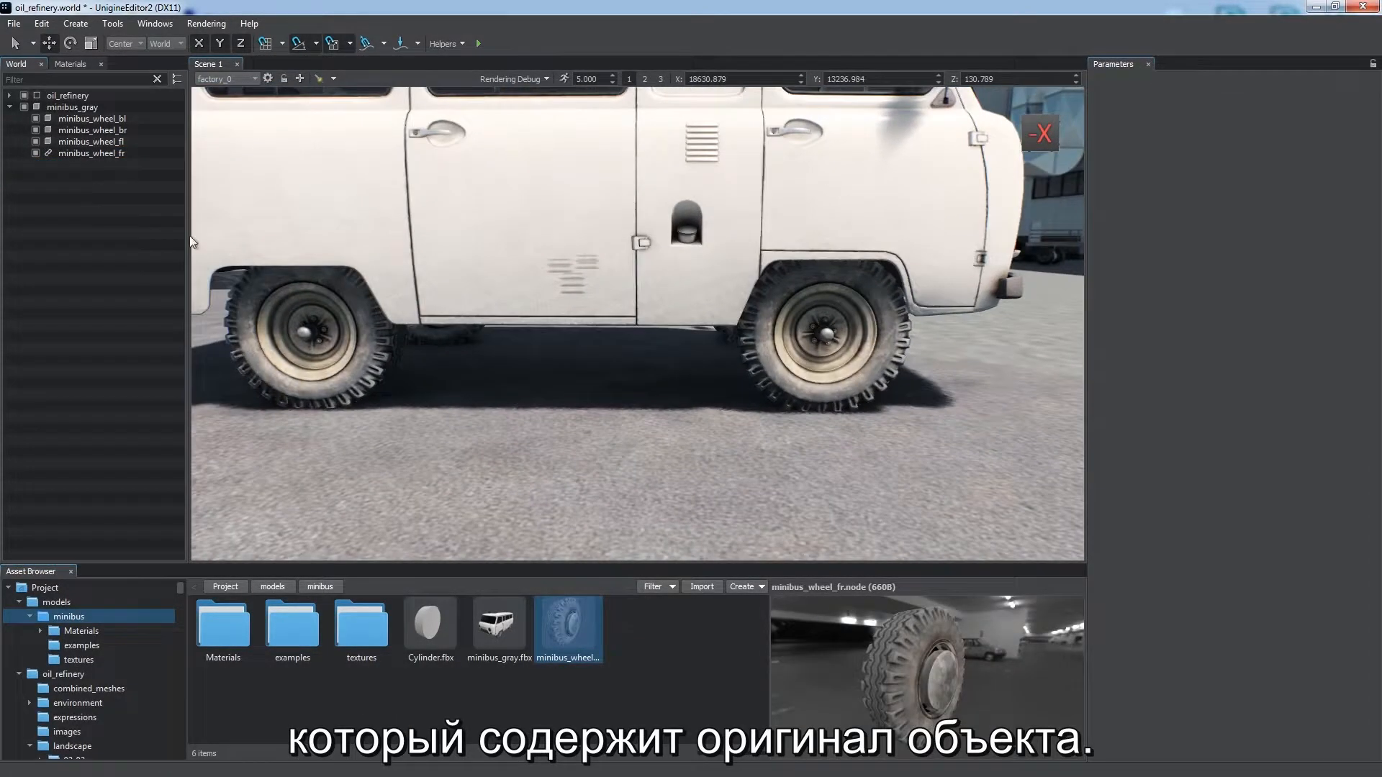
Delete the three remaining mesh wheels minibus_wheel_bl, minibus_wheel_br and minibus_wheel_fl
left_click(90, 141)
left_click(107, 118, "shift")
right_click(65, 129)
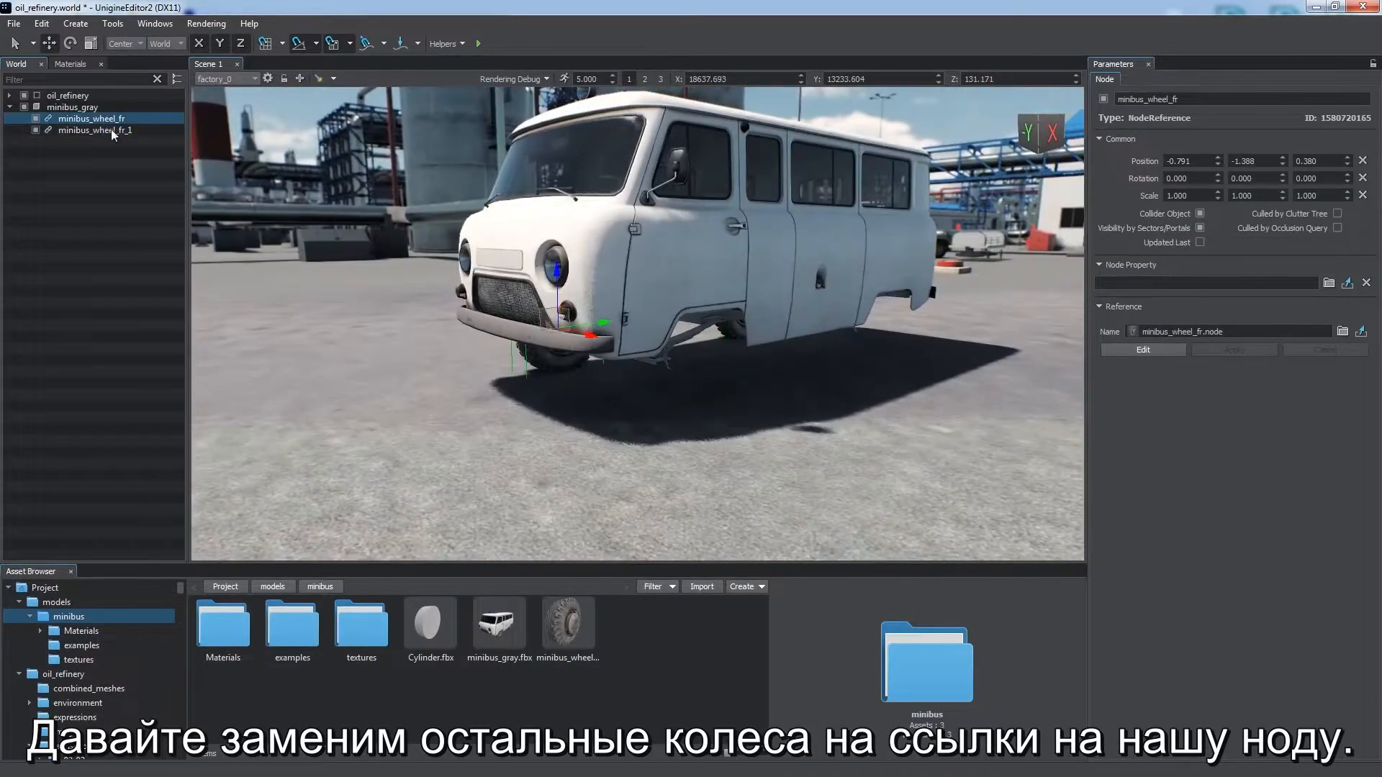
Clone the wheel reference to the other three wheel positions, rotating the opposite side's wheels 180° about their pivots
left_click_drag(813, 335, 863, 347, "shift")
left_click(126, 43)
left_click(122, 56)
key("e")
left_click_drag(687, 373, 909, 399)
key("q")
left_click(173, 338)
left_click_drag(683, 374, 784, 318, "alt")
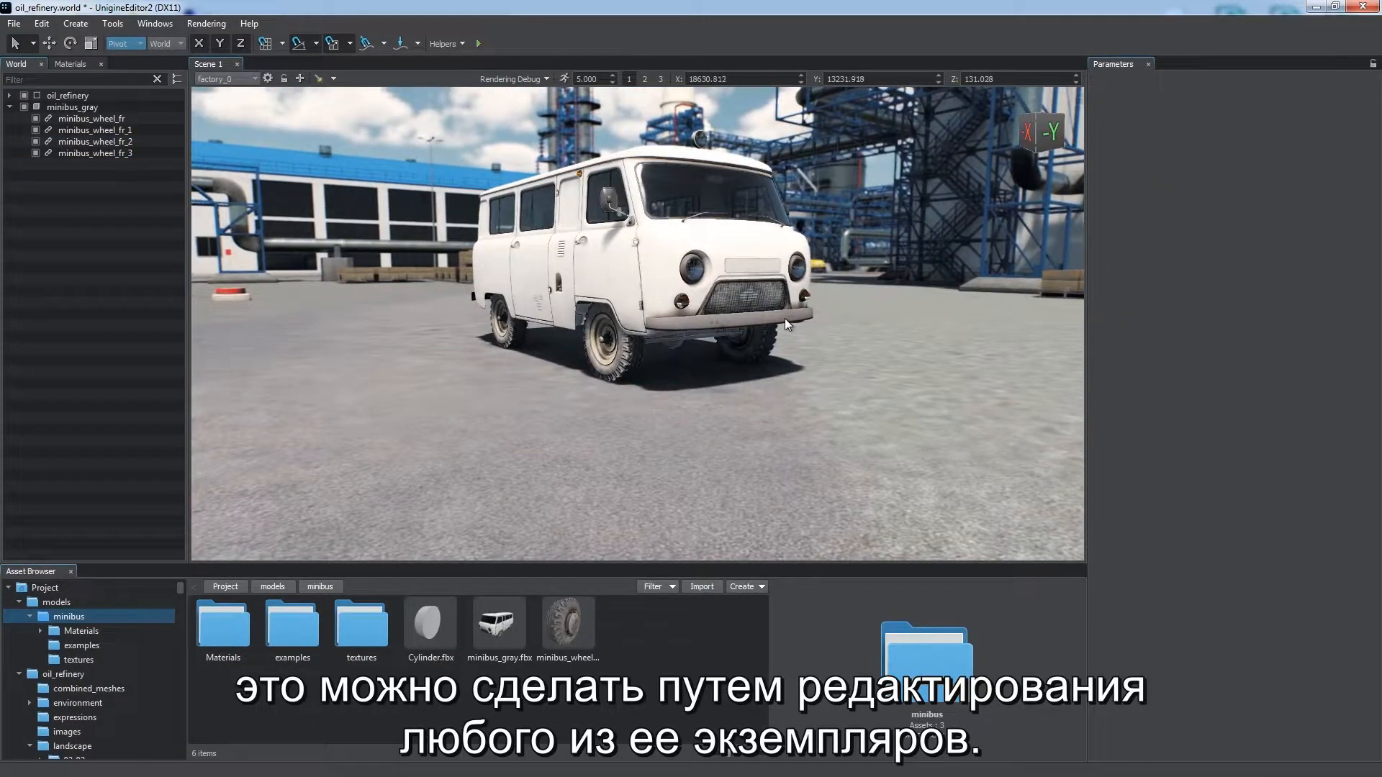
Edit the minibus_wheel_fr reference, scale its wheel mesh to 1.3 and apply the change to all instances
left_click(613, 369)
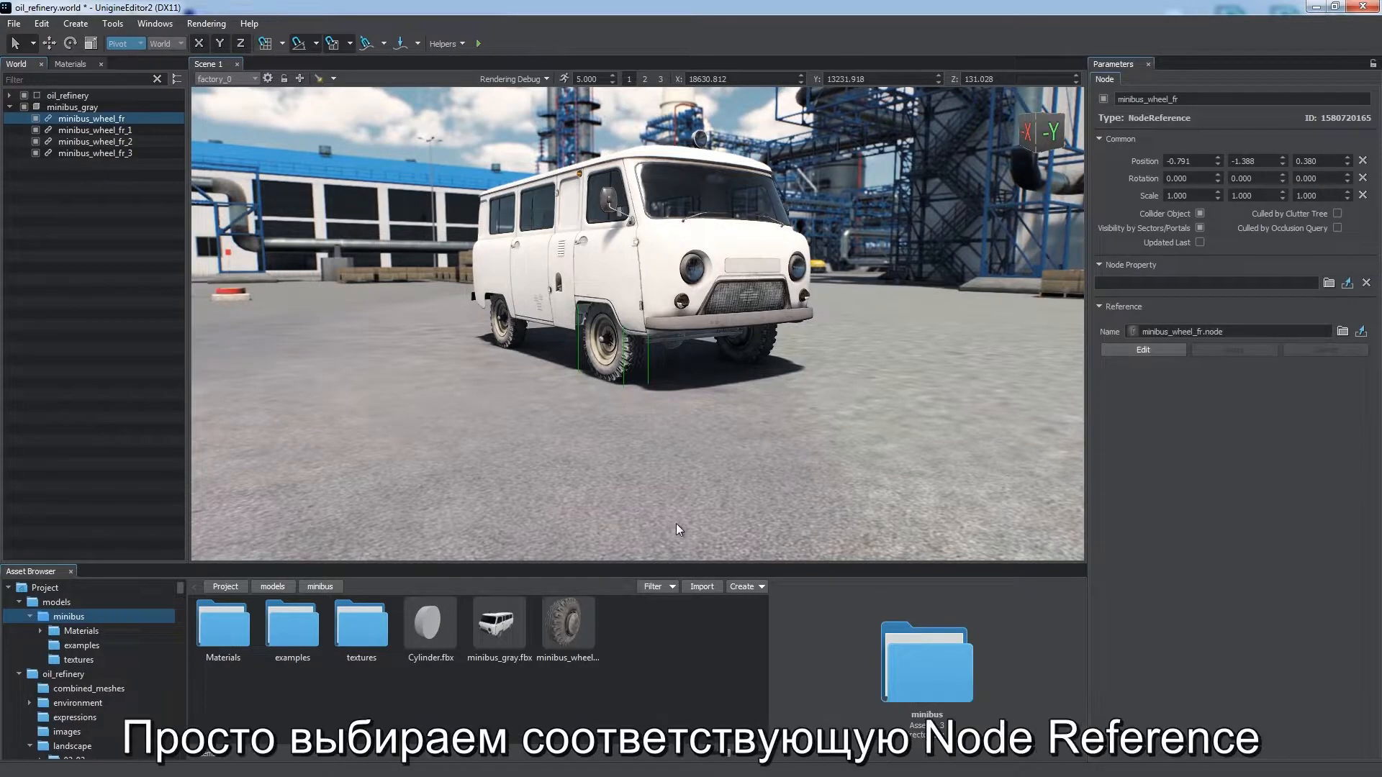
left_click(1159, 352)
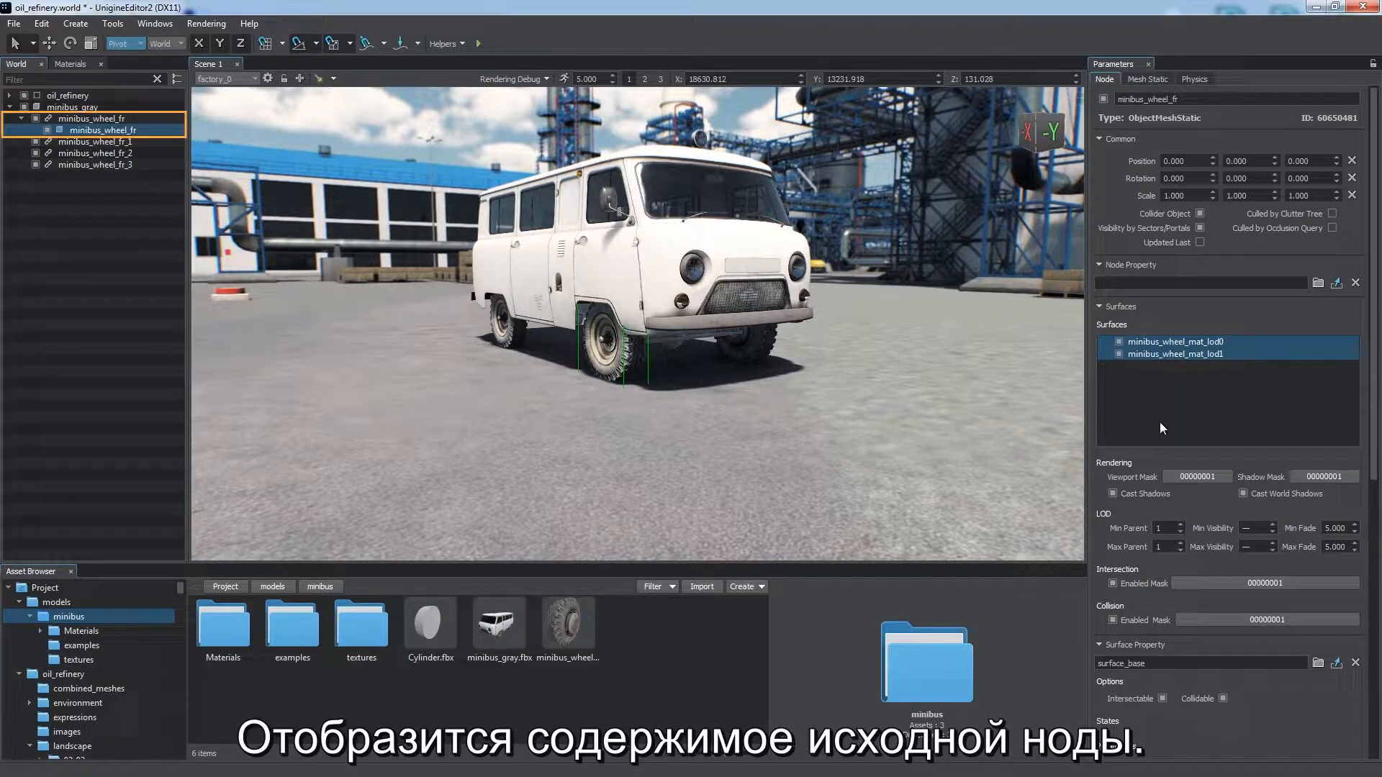
key("r")
left_click_drag(565, 378, 643, 341, "alt")
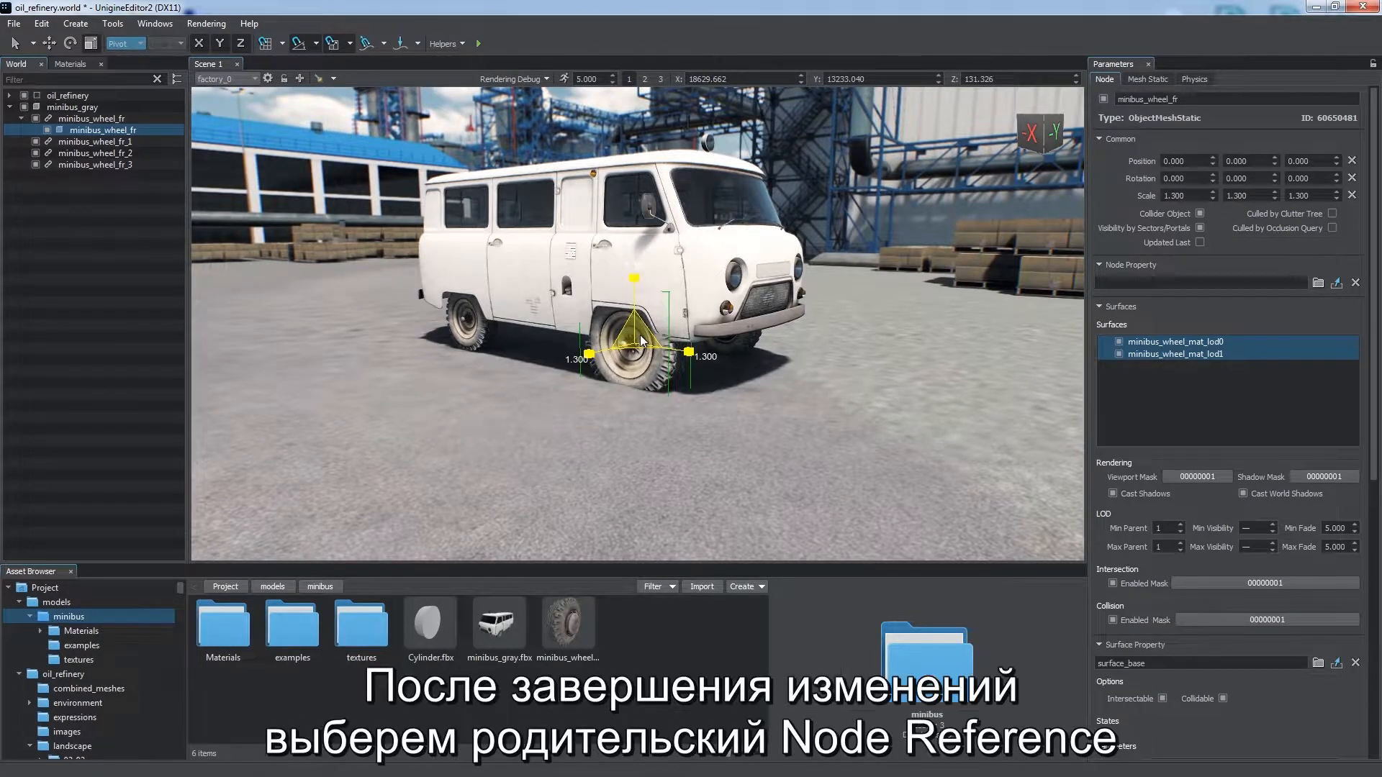
left_click(109, 119)
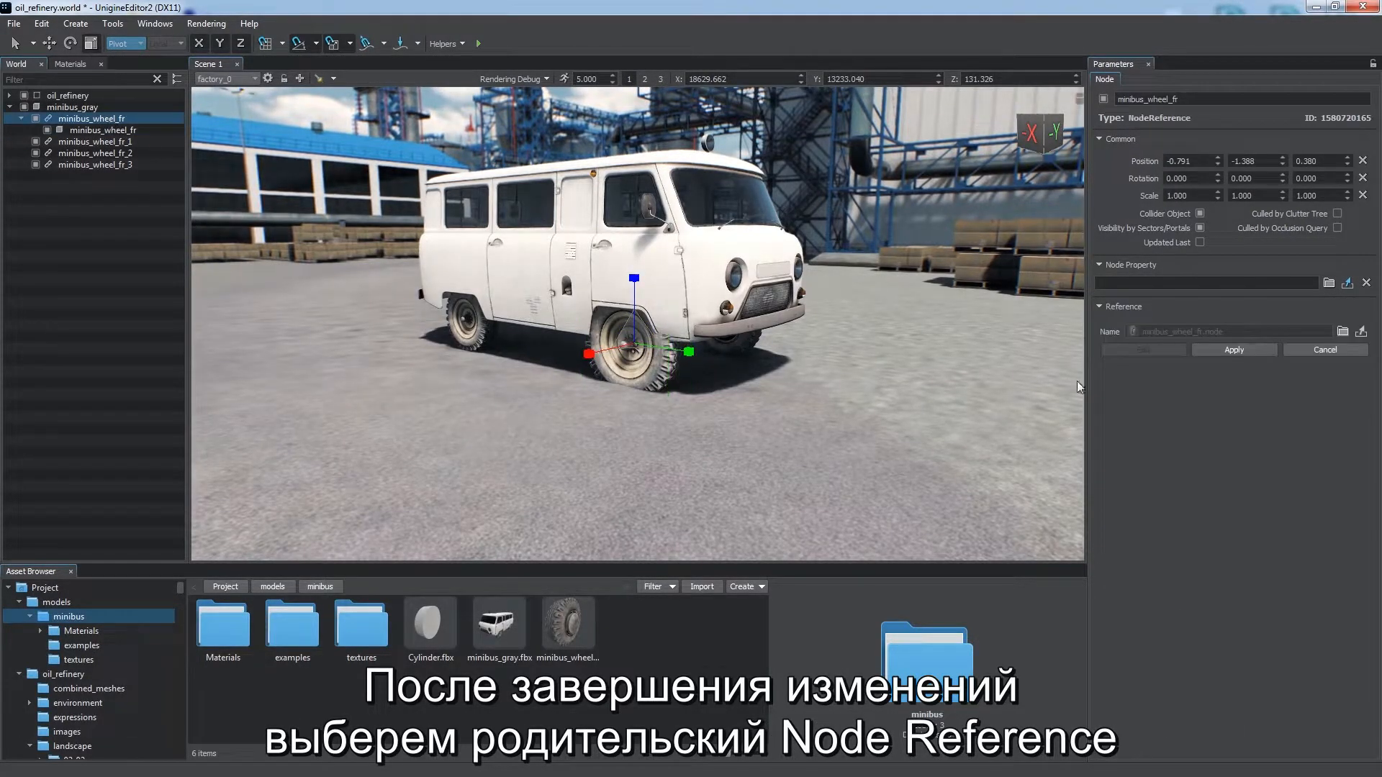
left_click(1233, 349)
left_click_drag(451, 314, 505, 314, "alt")
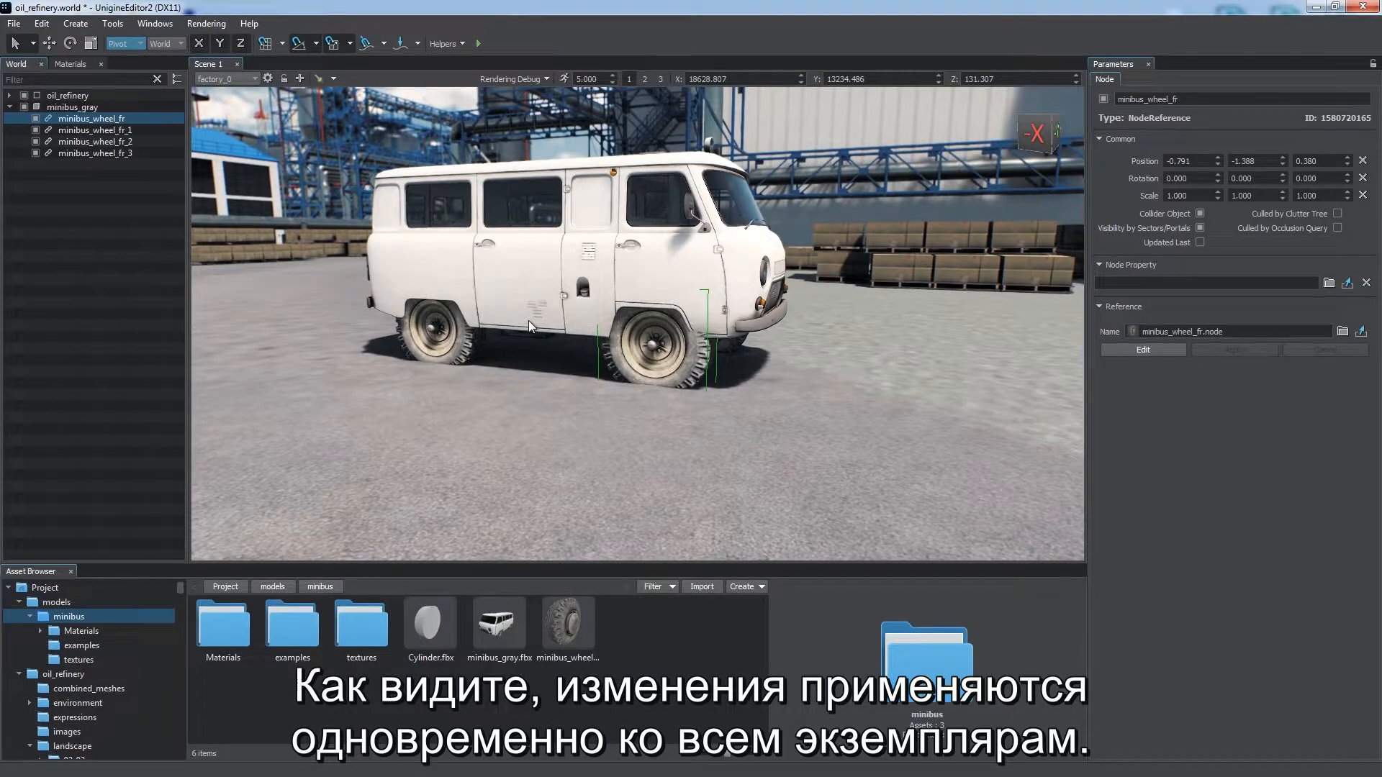
Edit the minibus_wheel_fr reference again, rotate its mesh so the wheel lies flat, and cancel the changes
left_click_drag(528, 321, 467, 321, "alt")
left_click(1143, 350)
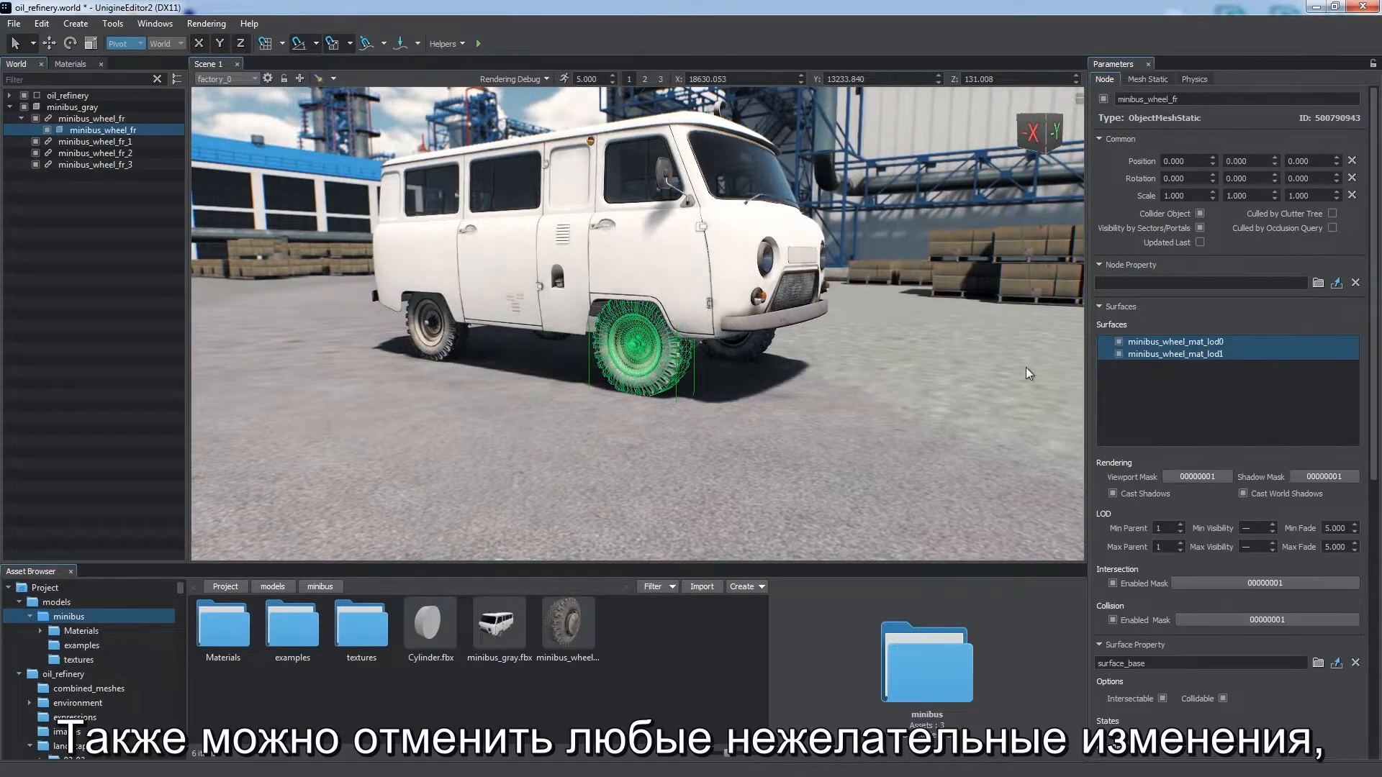
key("e")
left_click_drag(610, 331, 734, 262)
key("q")
mouse_move(790, 372)
left_mouse_down("alt")
mouse_move(794, 350)
mouse_move(775, 361)
left_mouse_up("alt")
left_click(71, 119)
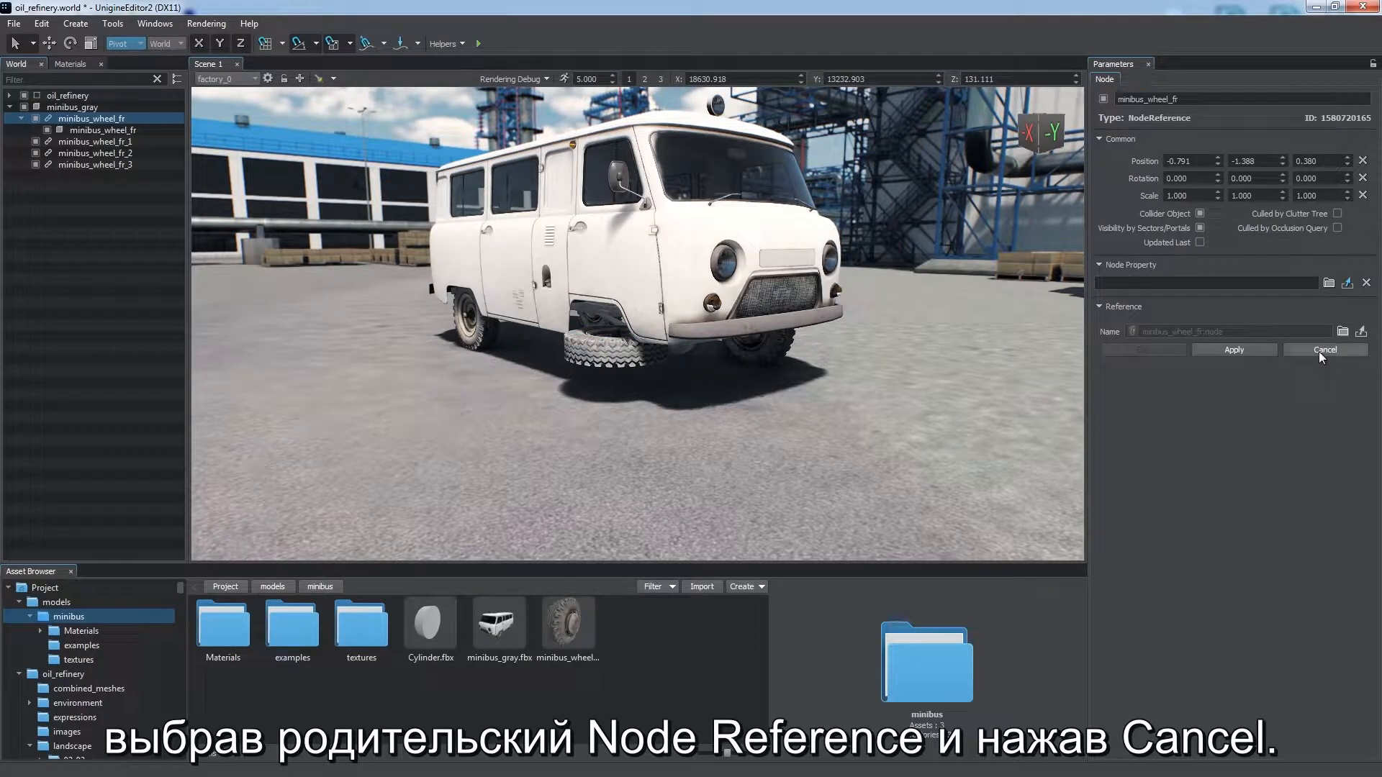
left_click(1318, 351)
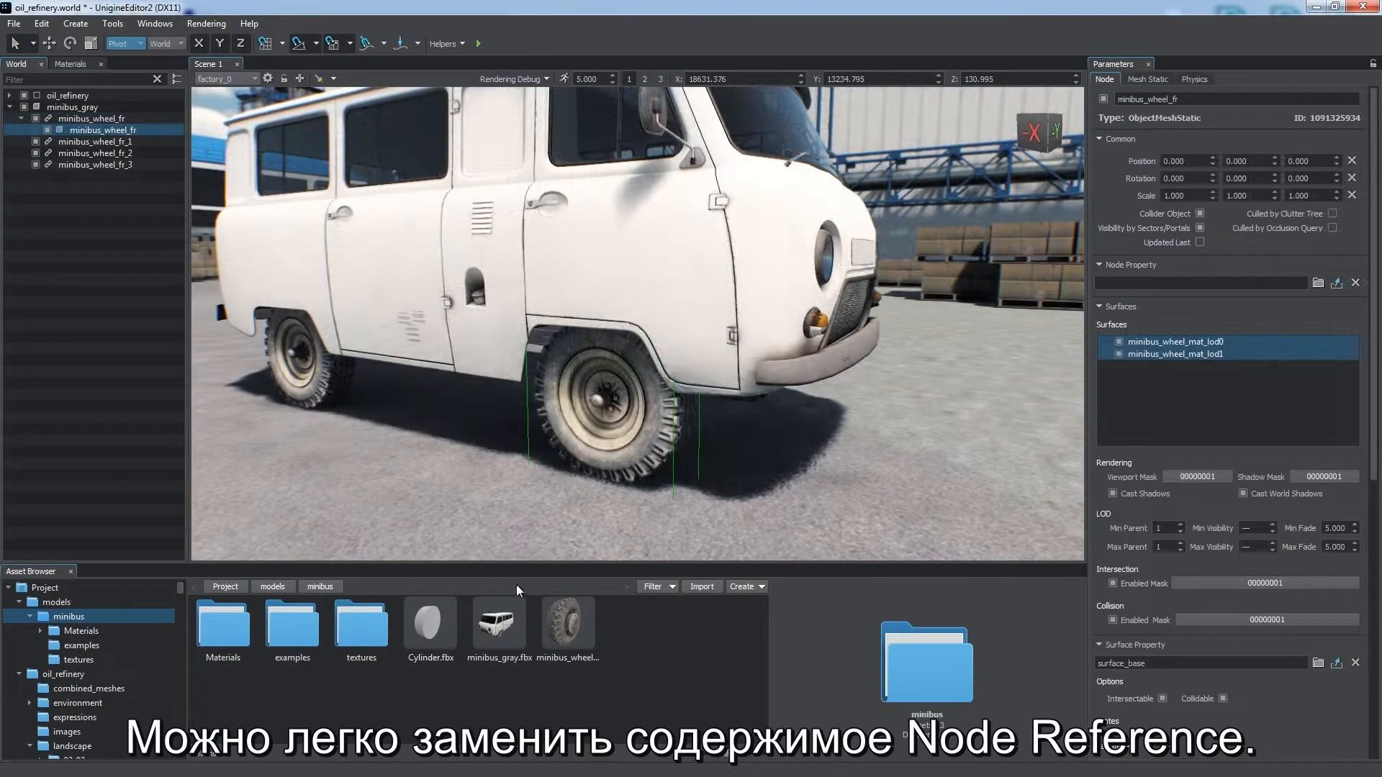
Replace the wheel mesh inside the minibus_wheel_fr reference with Cylinder.fbx and apply the change
left_click_drag(425, 633, 617, 403)
left_click_drag(84, 174, 93, 120)
left_click(94, 131)
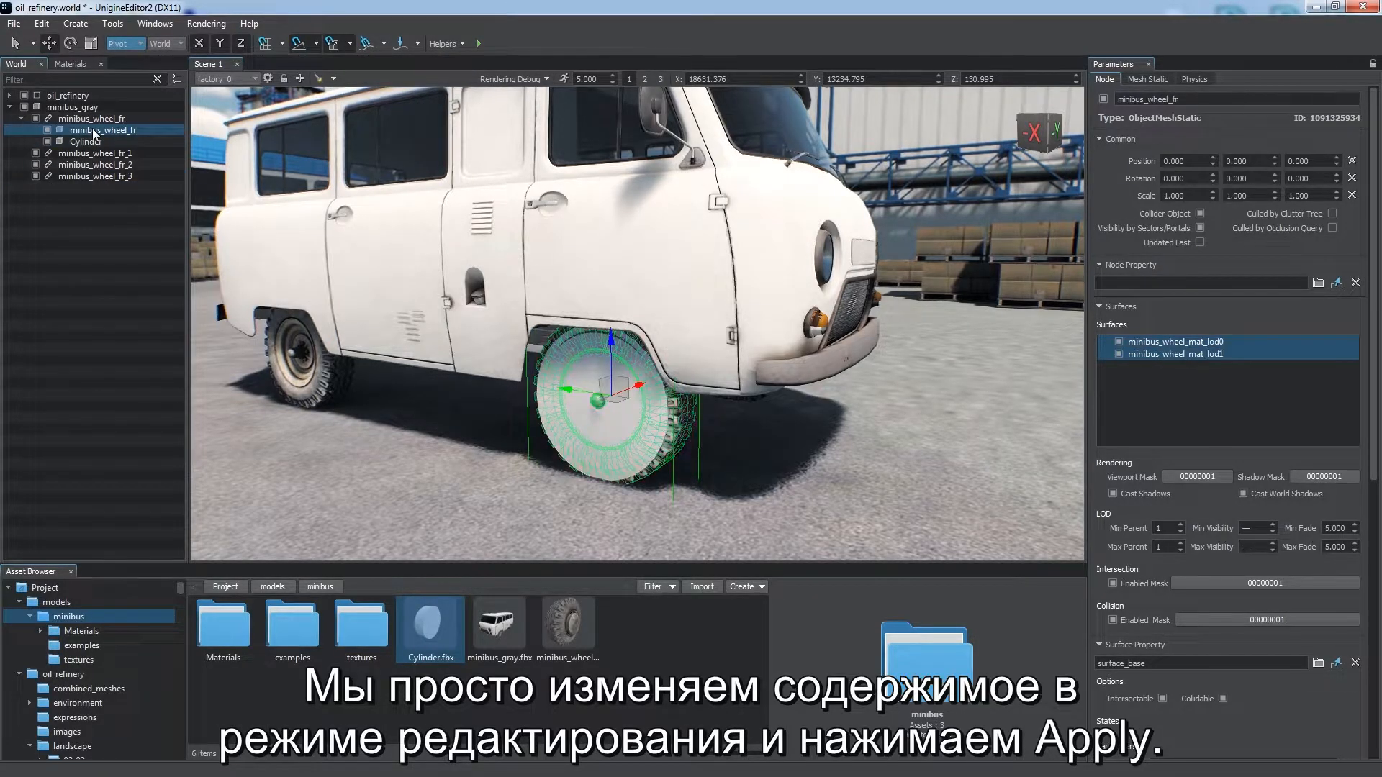
key("Delete")
left_click(89, 119)
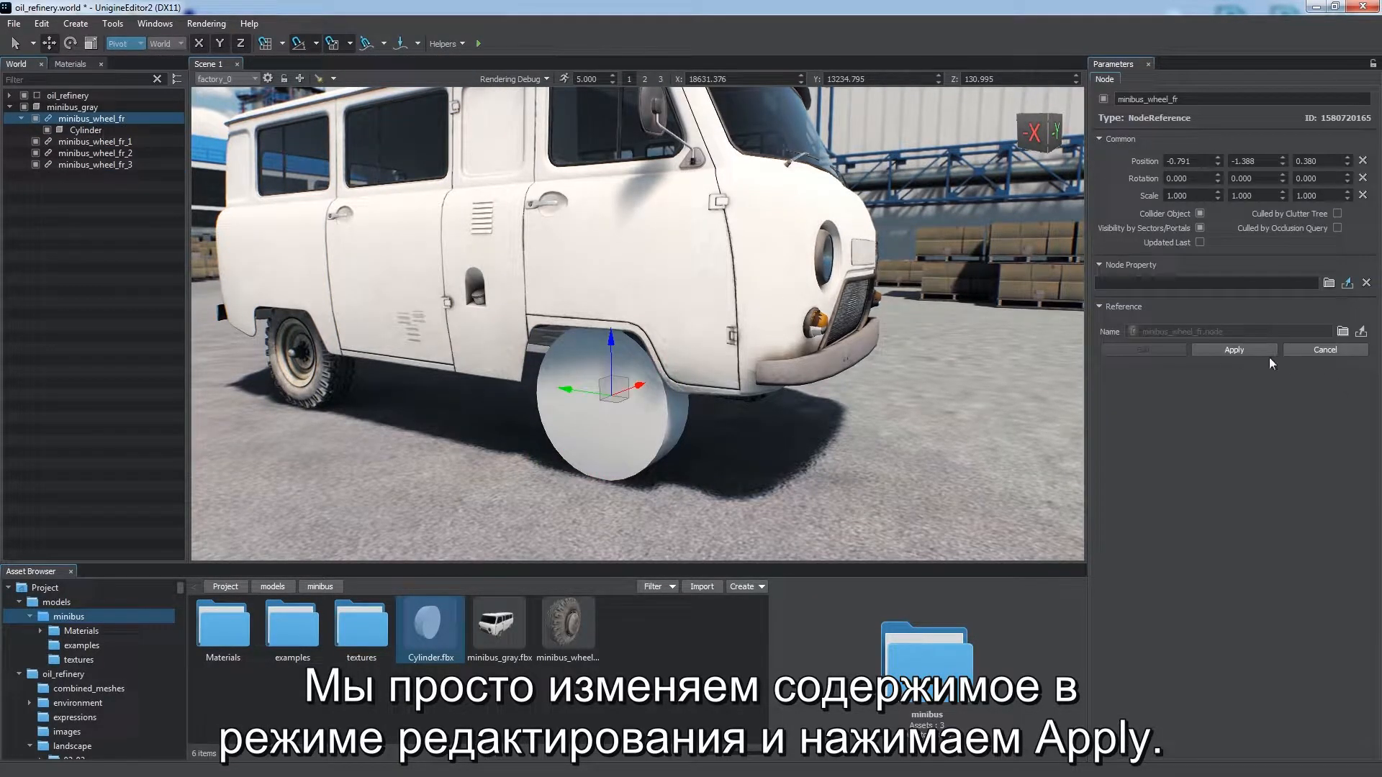
left_click(1233, 349)
right_click_drag(645, 365, 527, 343)
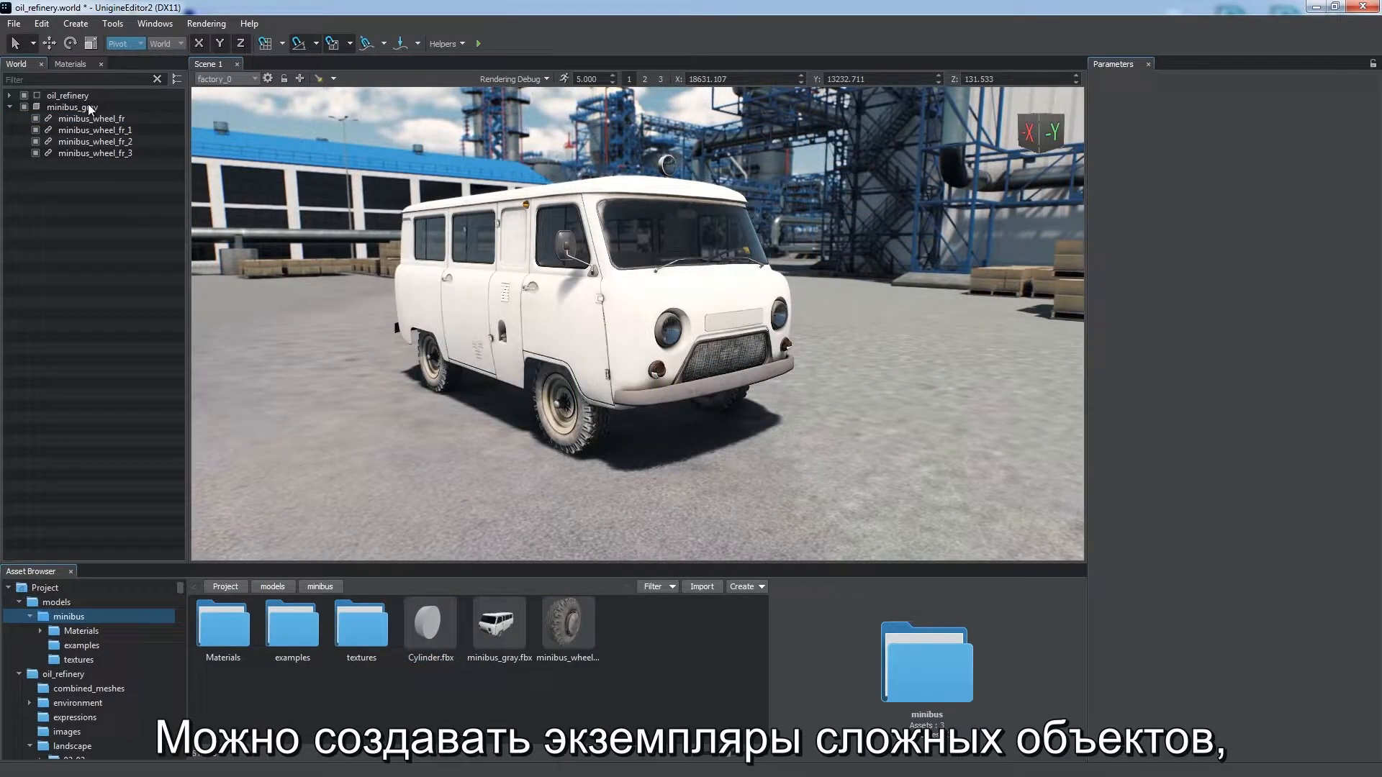
Create a Node Reference from the whole minibus_gray hierarchy with its nested wheel references
left_click(89, 108)
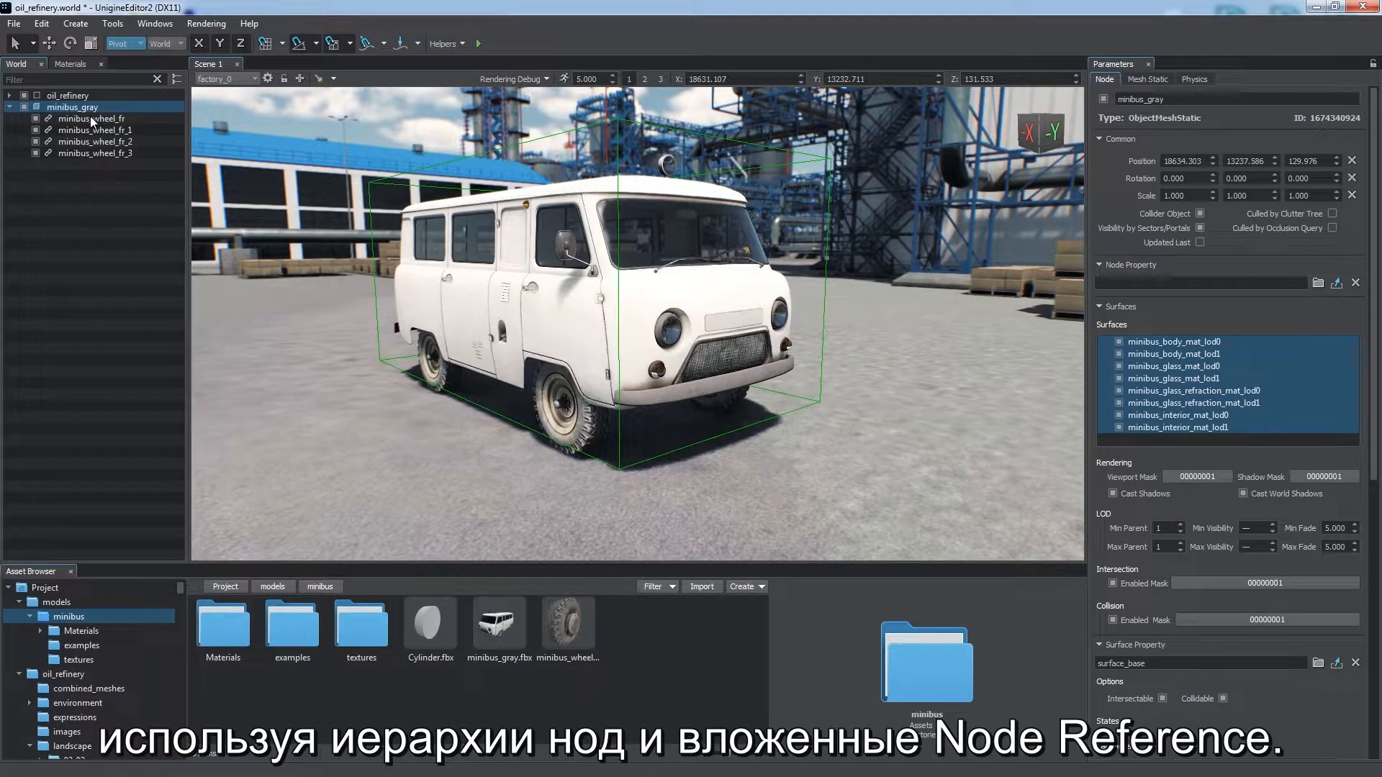
right_click(91, 108)
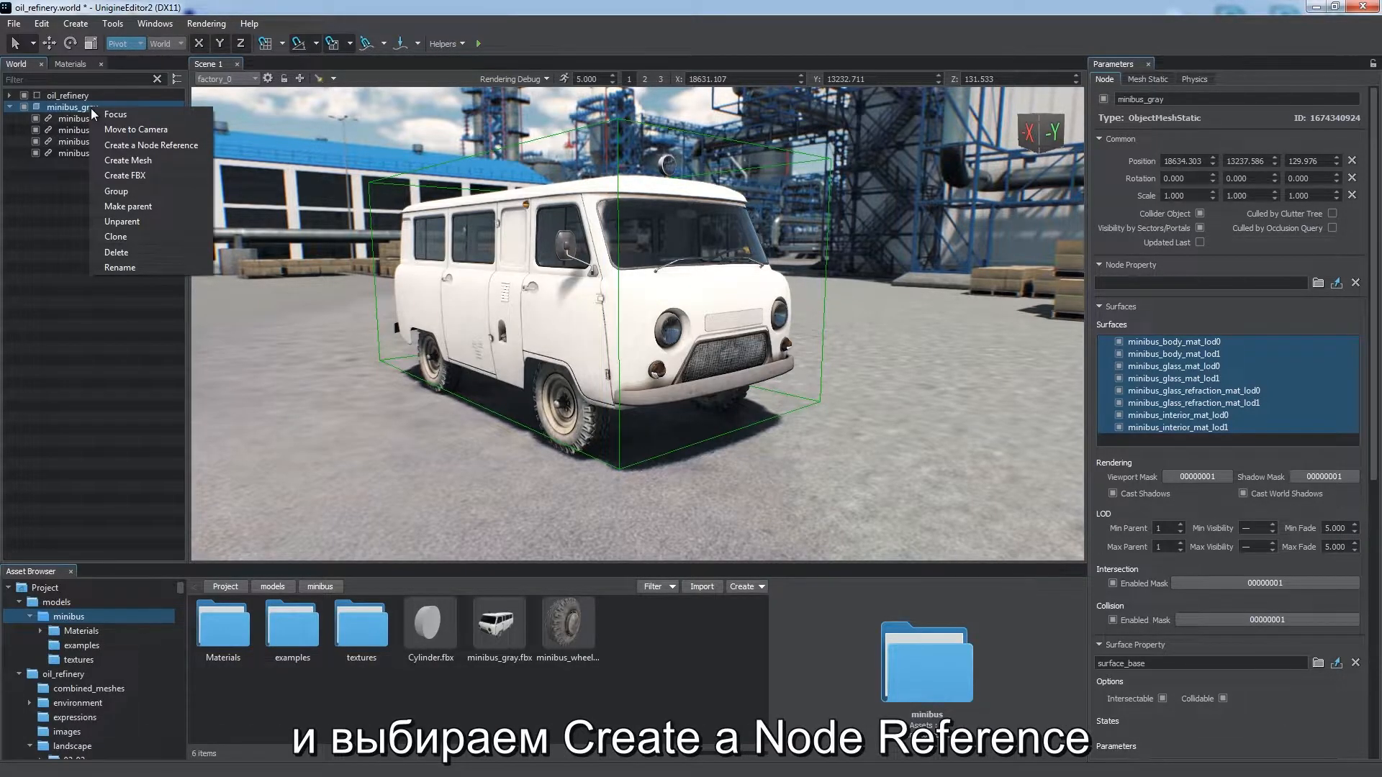
left_click(139, 146)
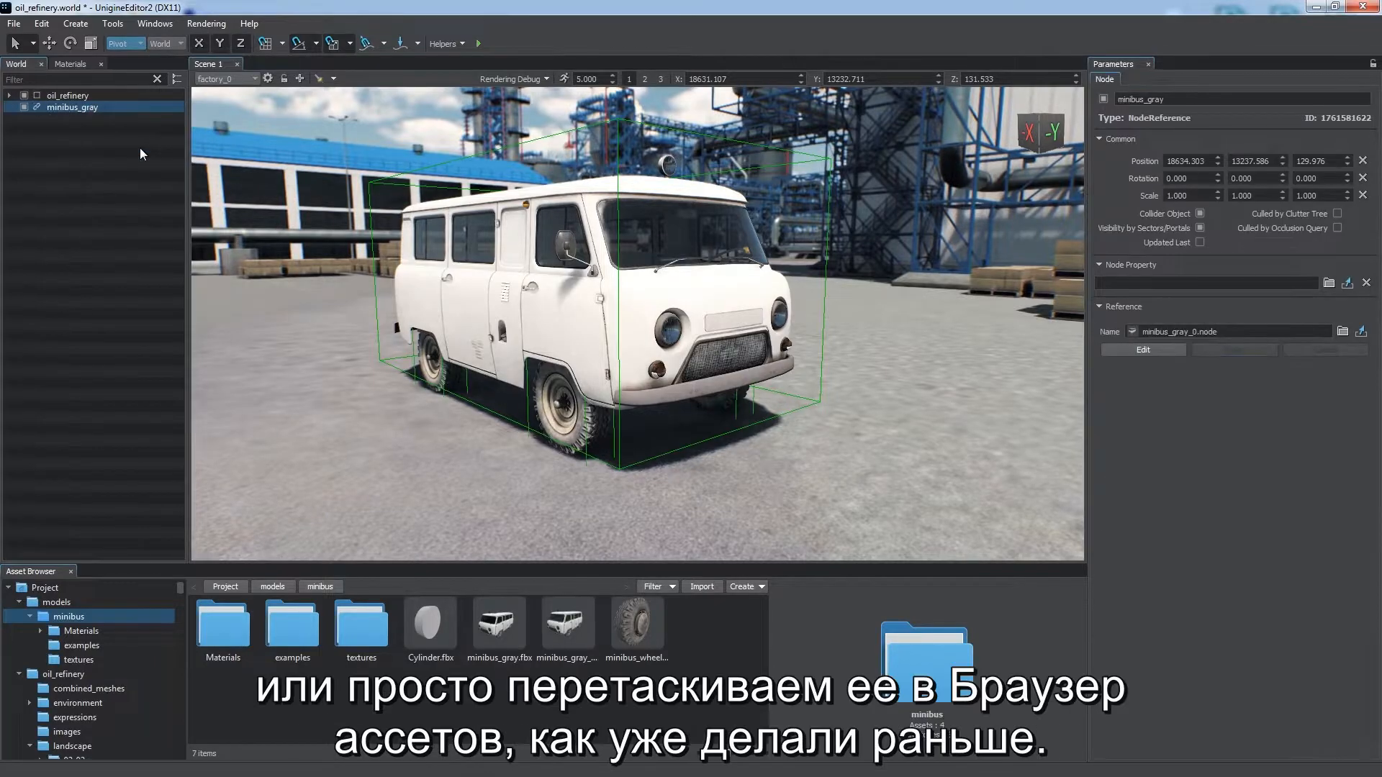
Preview the minibus_gray_0.node asset and place two instances of it, one on each side of the minibus
left_click(571, 633)
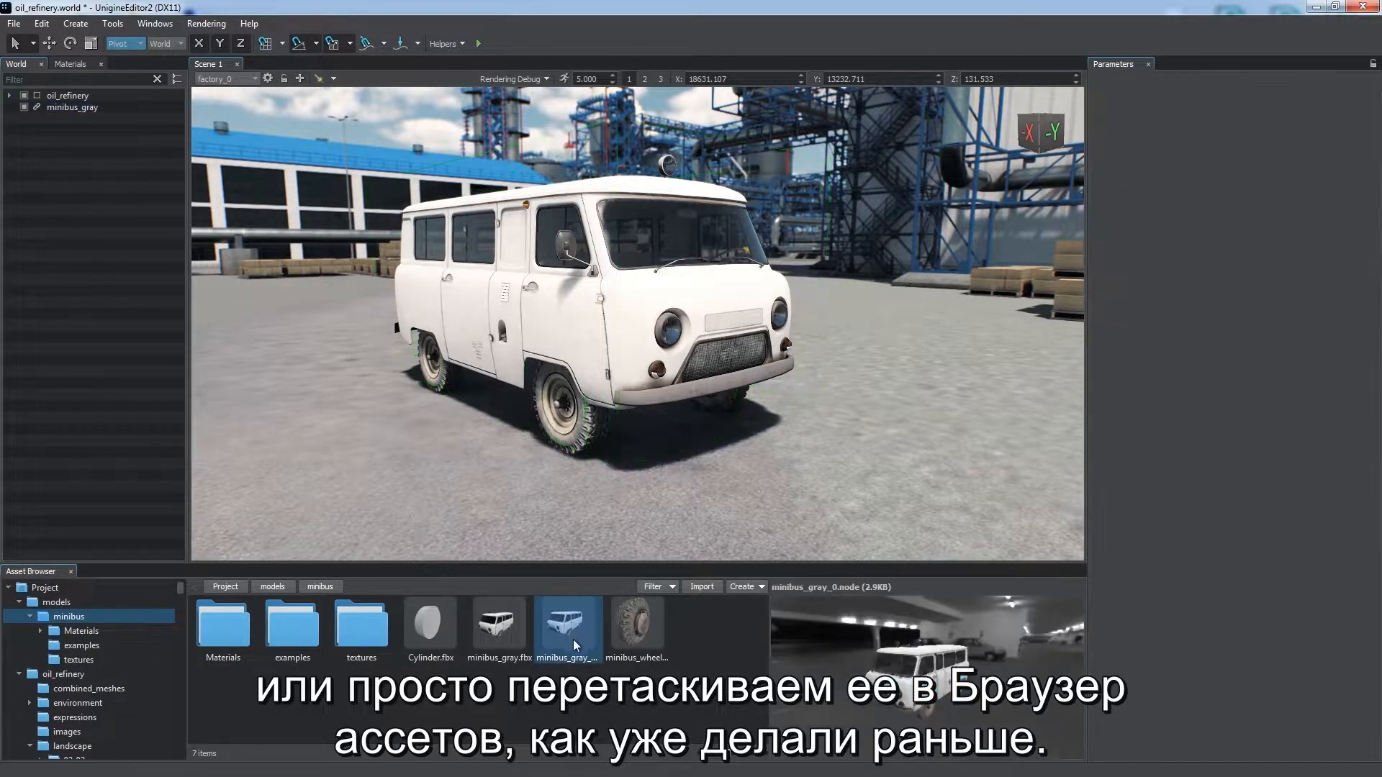
left_click_drag(852, 678, 1177, 672)
scroll(710, 400, "down", 5)
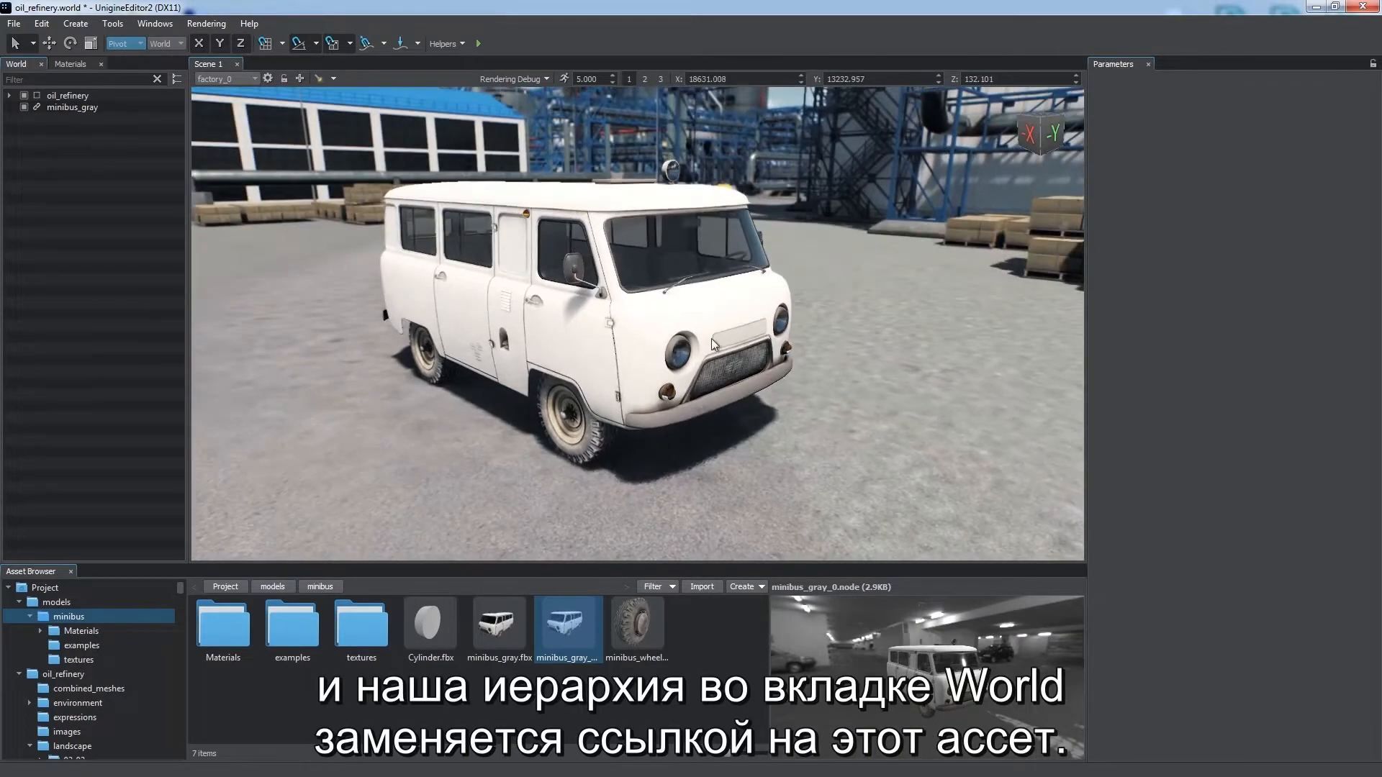
left_click_drag(572, 645, 334, 379)
left_click_drag(564, 632, 780, 327)
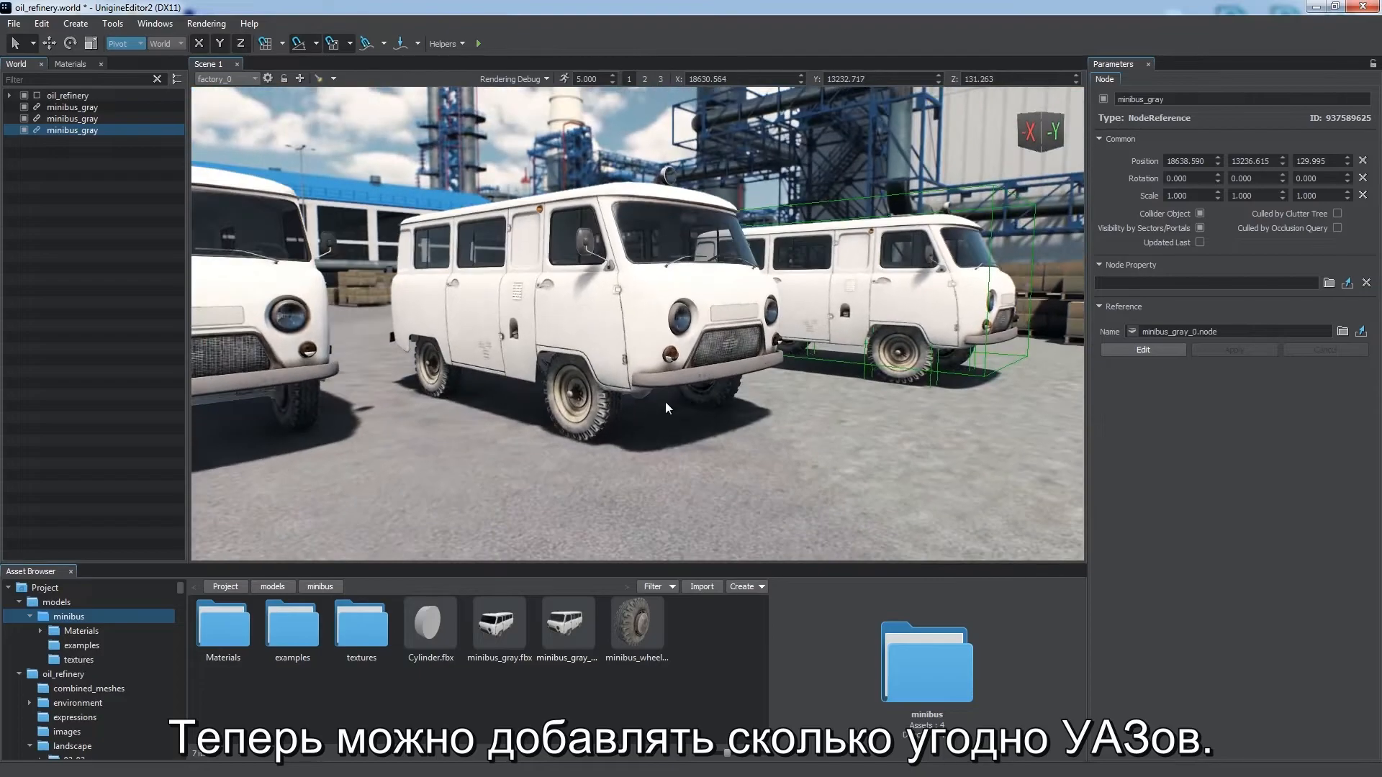
Open the middle minibus_gray reference for editing and expand its hierarchy to its nested wheel references
left_click(94, 108)
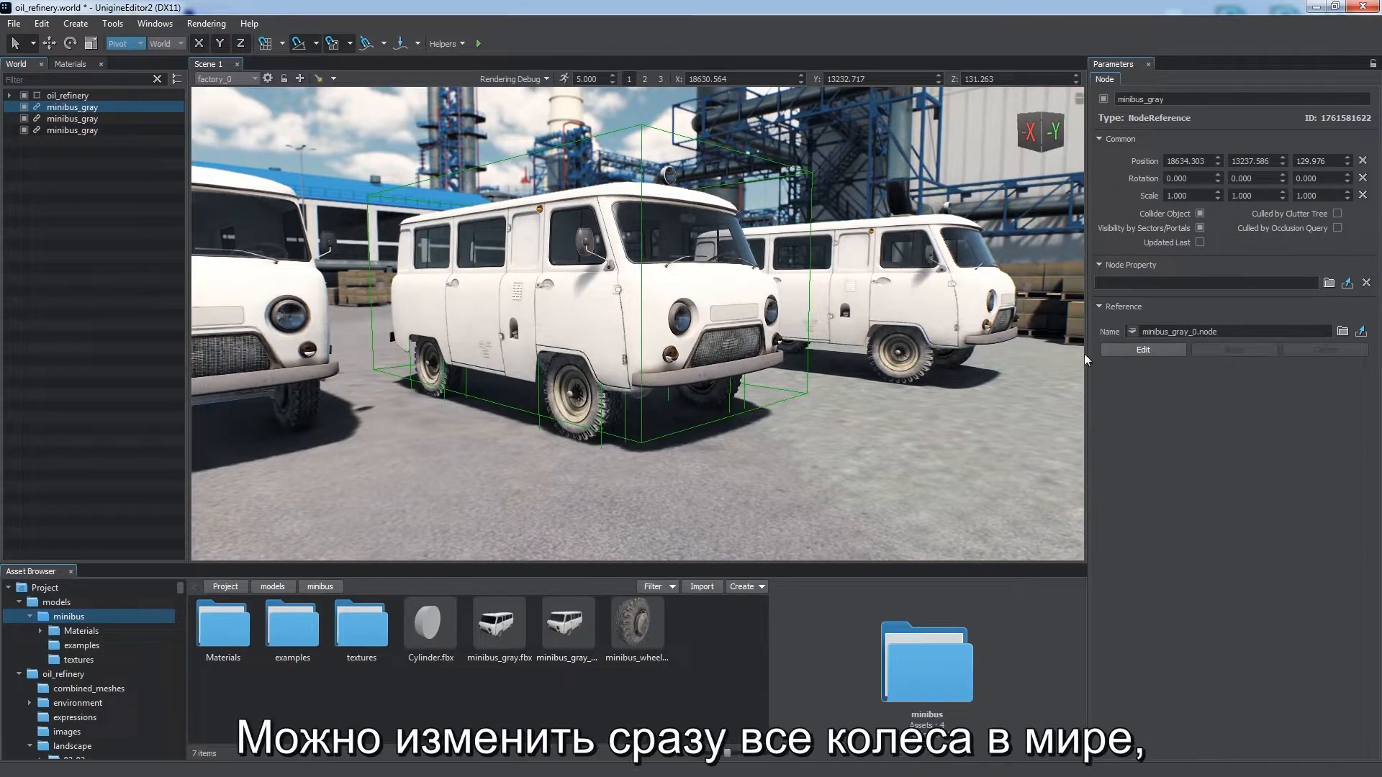
left_click(1120, 349)
scroll(641, 252, "up", 2)
left_click(22, 120)
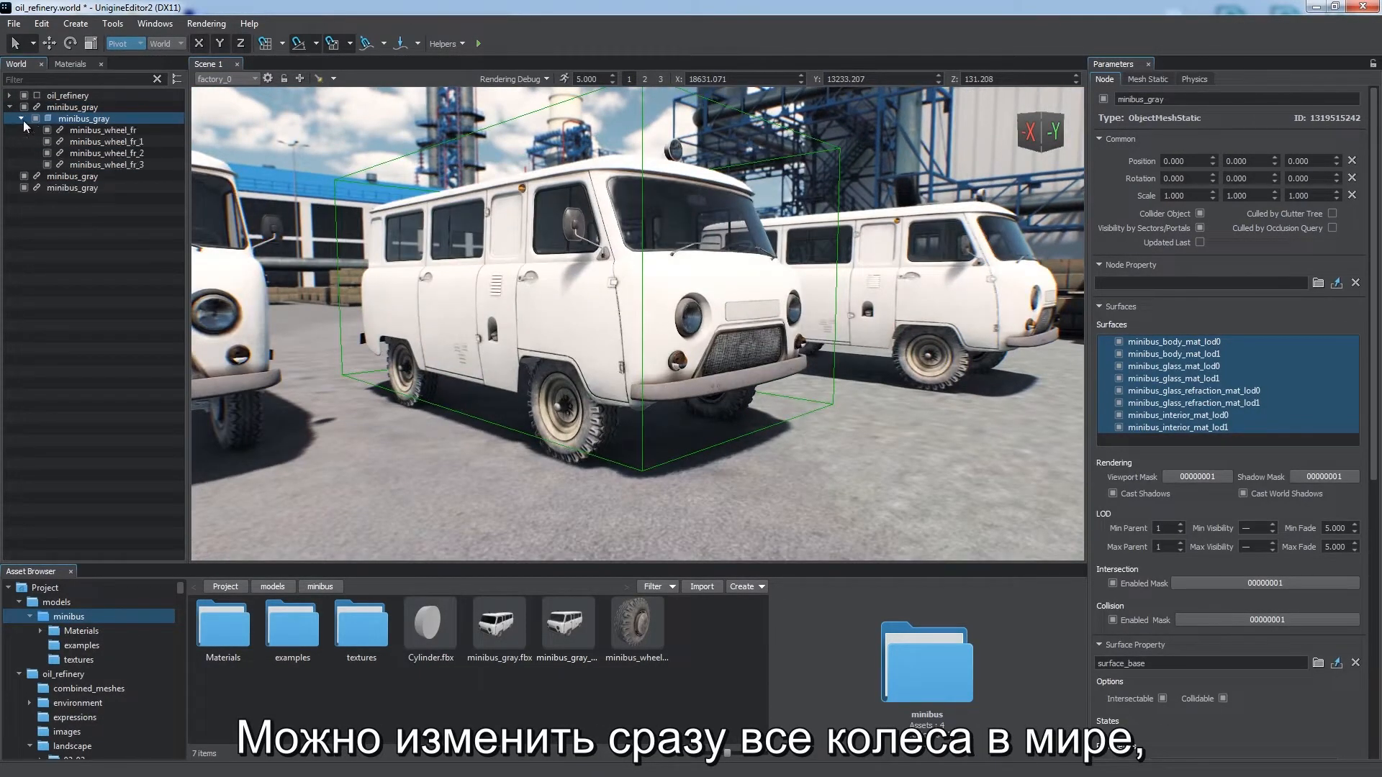
Edit the nested minibus_wheel_fr reference, rotate its wheel mesh 45° about Z and apply the change
left_click(95, 133)
left_click(1143, 349)
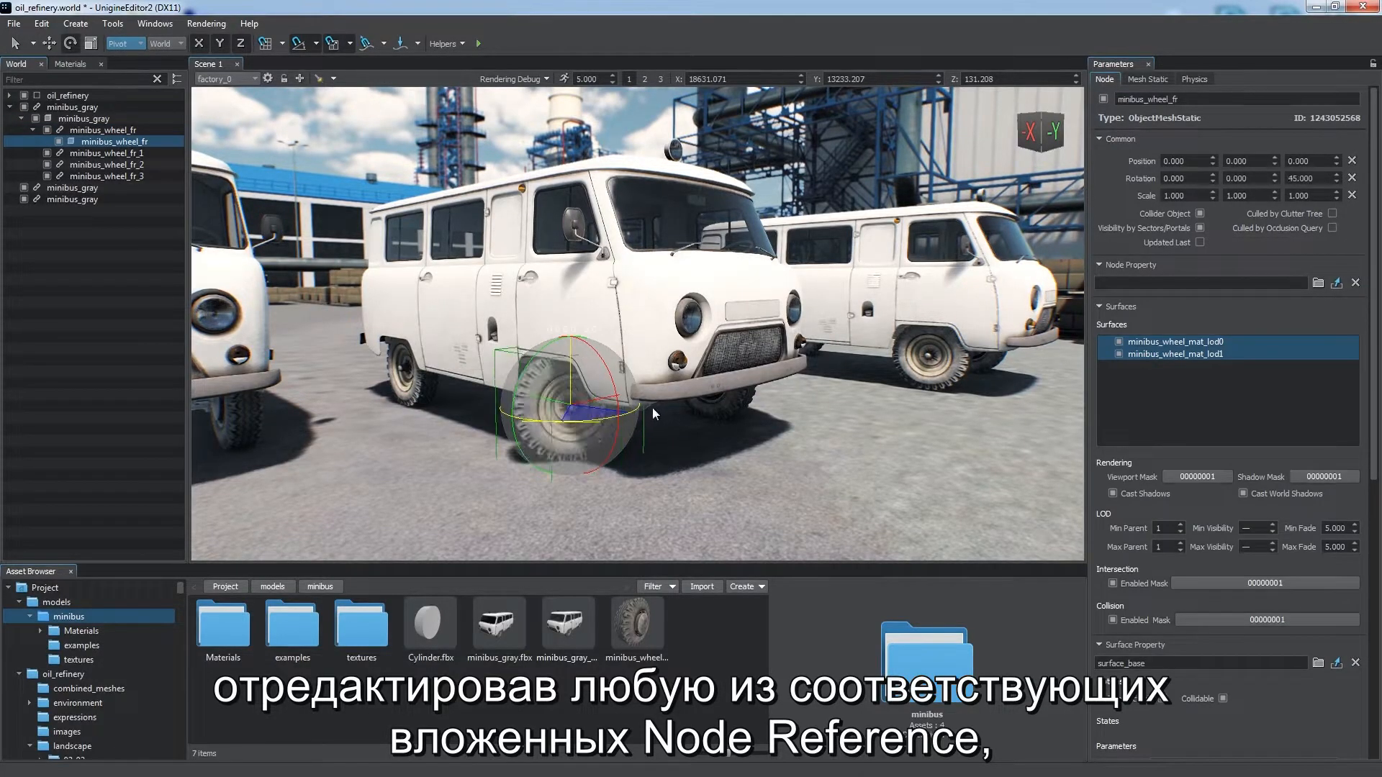
left_click(121, 132)
left_click(1235, 349)
mouse_move(899, 370)
left_mouse_down("alt")
mouse_move(822, 377)
mouse_move(831, 391)
mouse_move(886, 375)
left_mouse_up("alt")
Undo the 45° wheel rotation and apply the restored wheel reference
key("ctrl+z")
key("ctrl+z")
key("ctrl+z")
left_click(1227, 354)
key("q")
Rotate both front wheel references of the middle minibus together about Z and apply the change to its minibus_gray reference
left_click(97, 142)
left_click(97, 153)
left_click(97, 164)
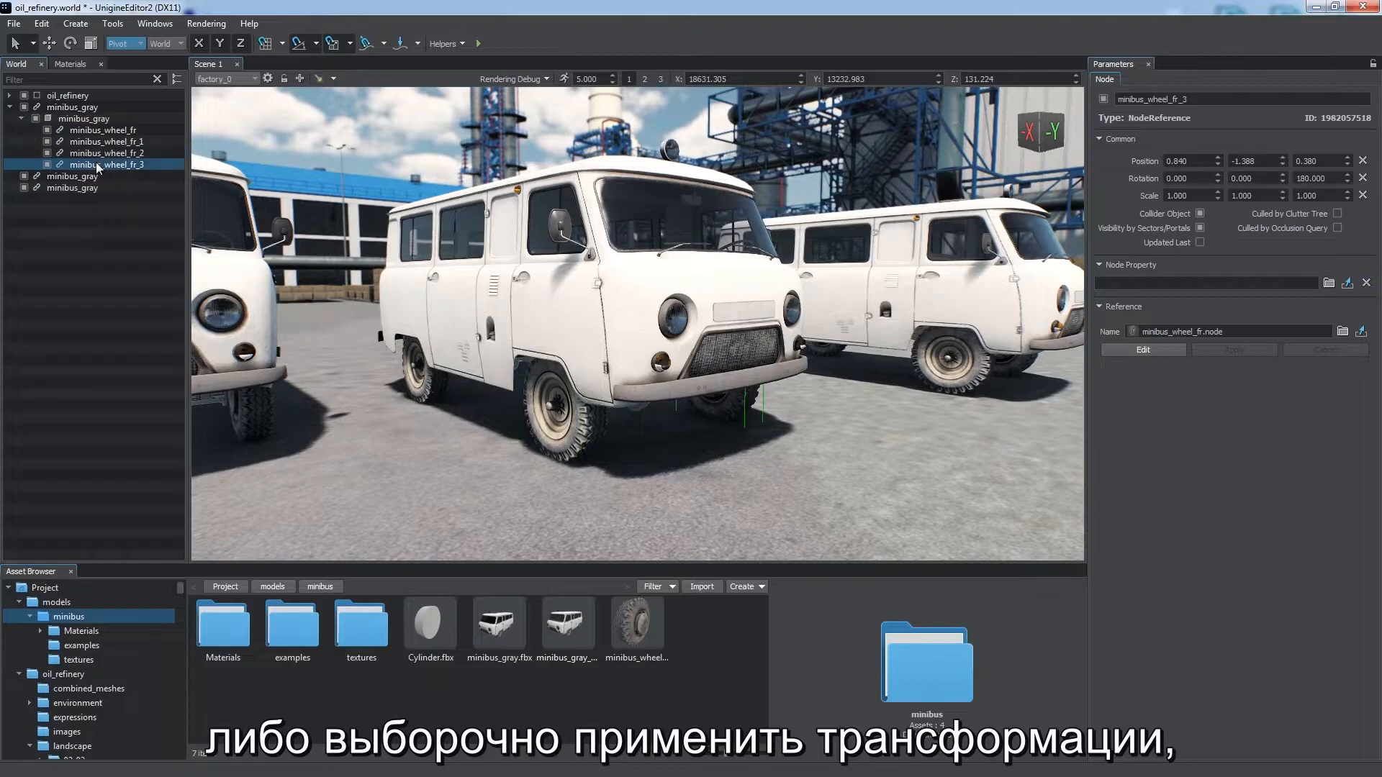
left_click(120, 131, "ctrl")
key("e")
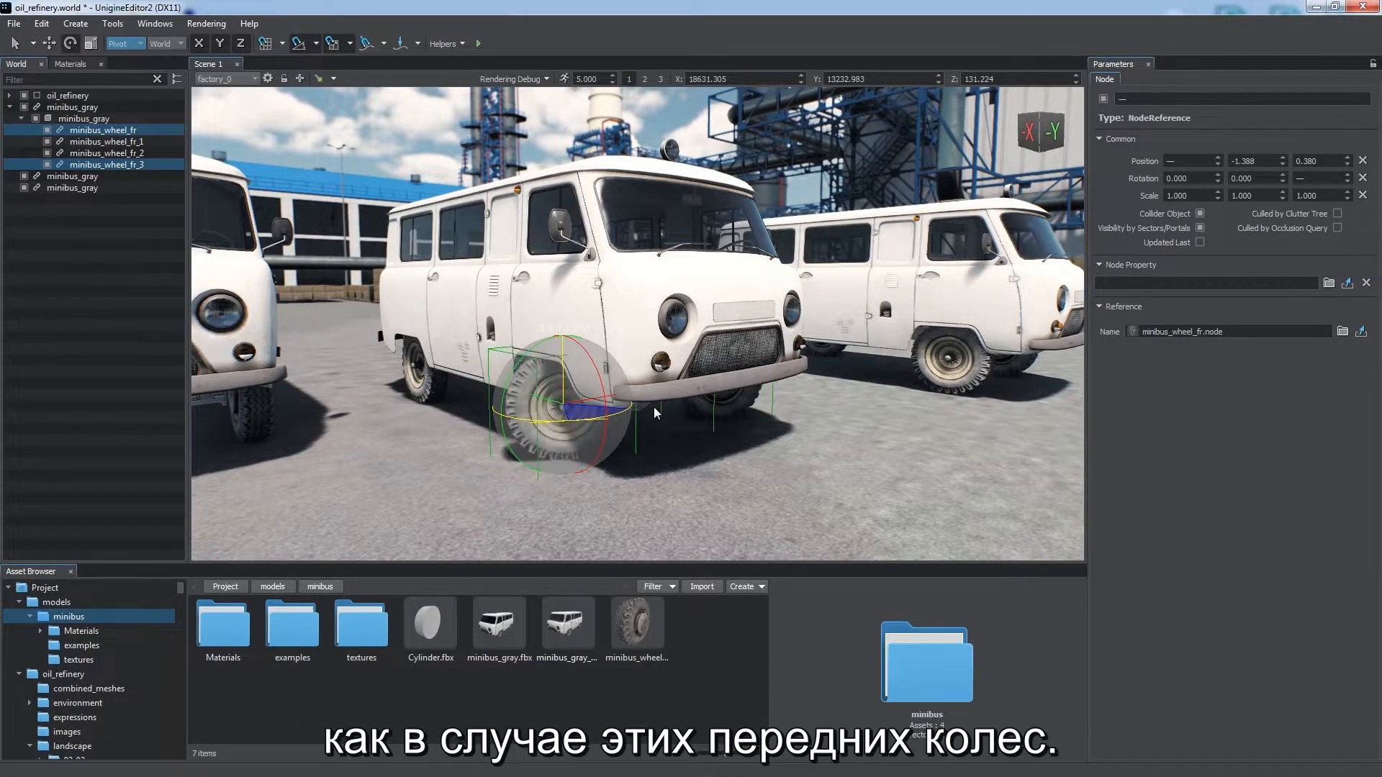
left_click(88, 109)
left_click(1234, 350)
key("q")
left_click_drag(800, 405, 706, 381, "alt")
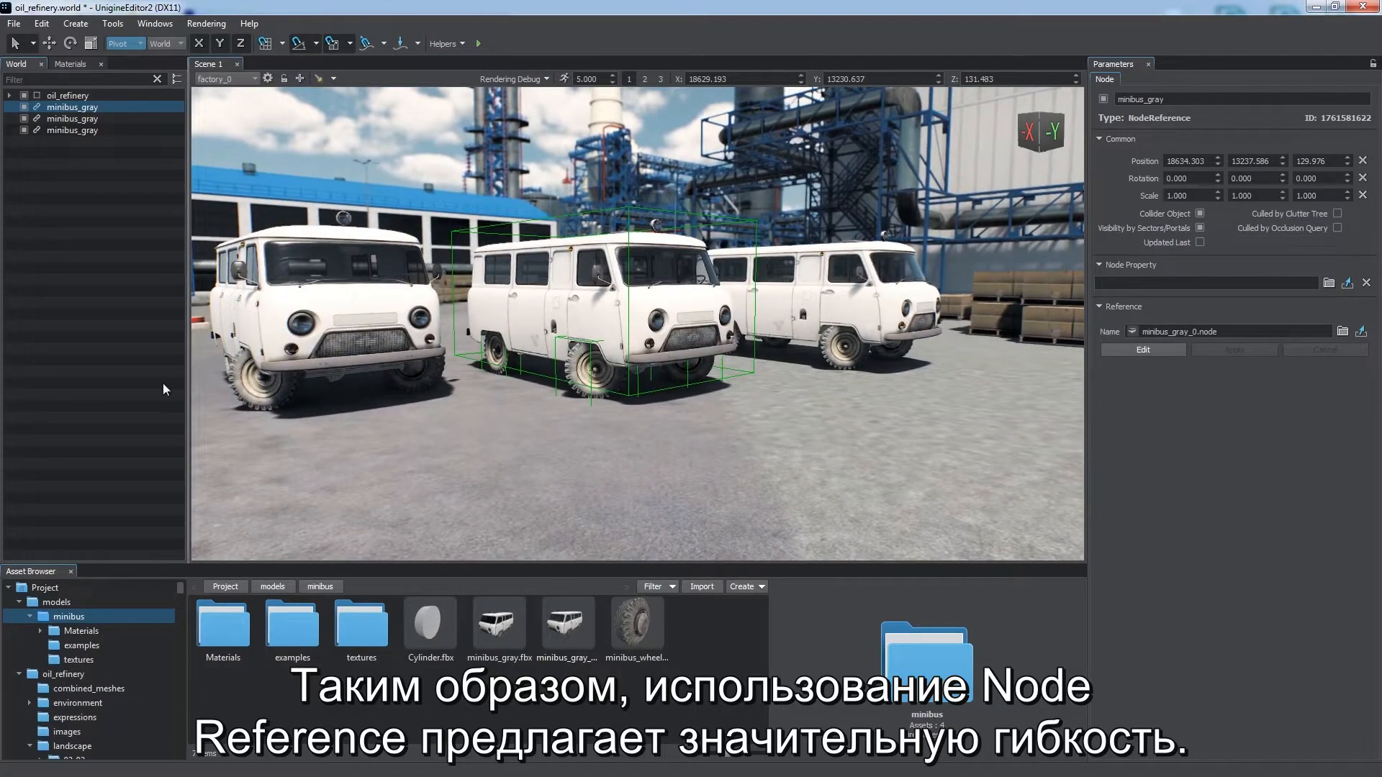
left_click(889, 431)
Place the minibus_gray_0.node asset in the scene as Node Content, expand its extracted hierarchy, and undo the placement
left_click_drag(881, 415, 843, 443, "alt")
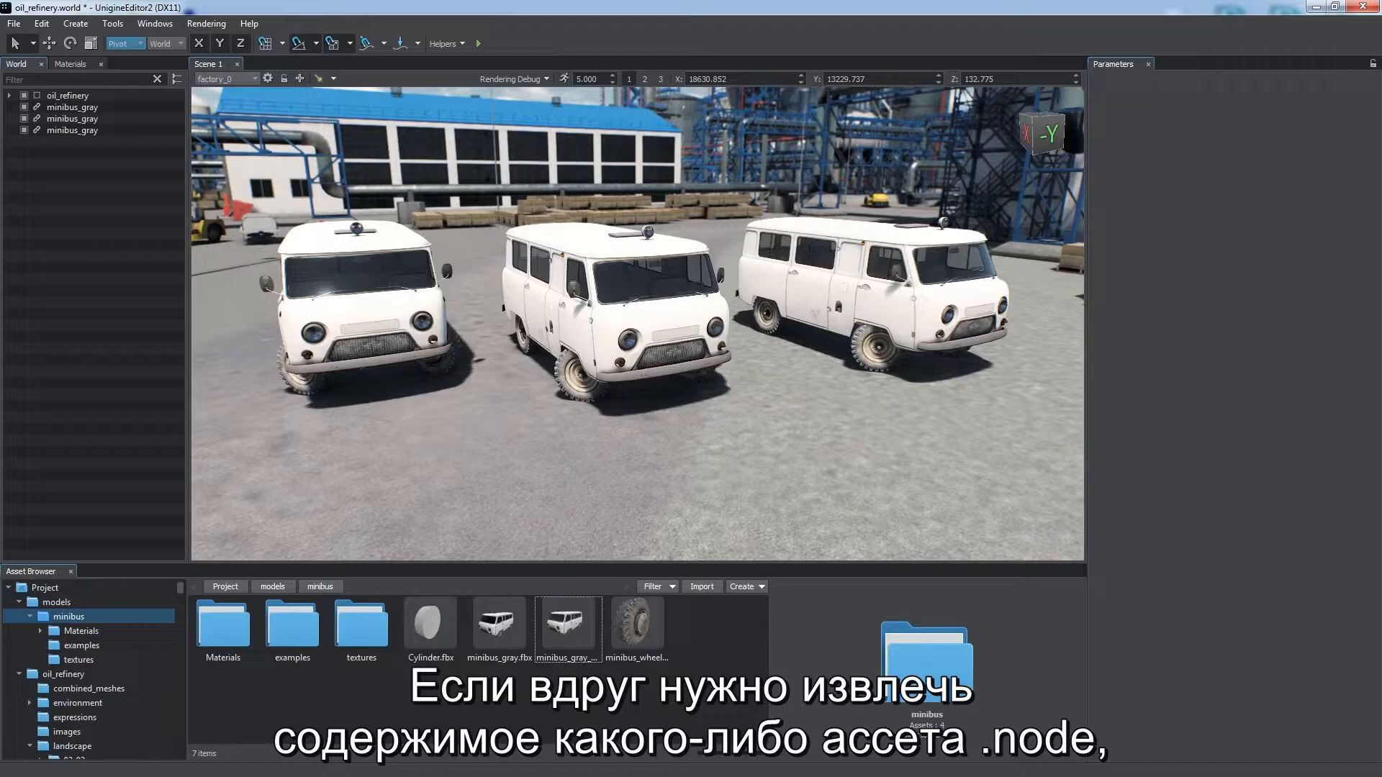
left_click(555, 620)
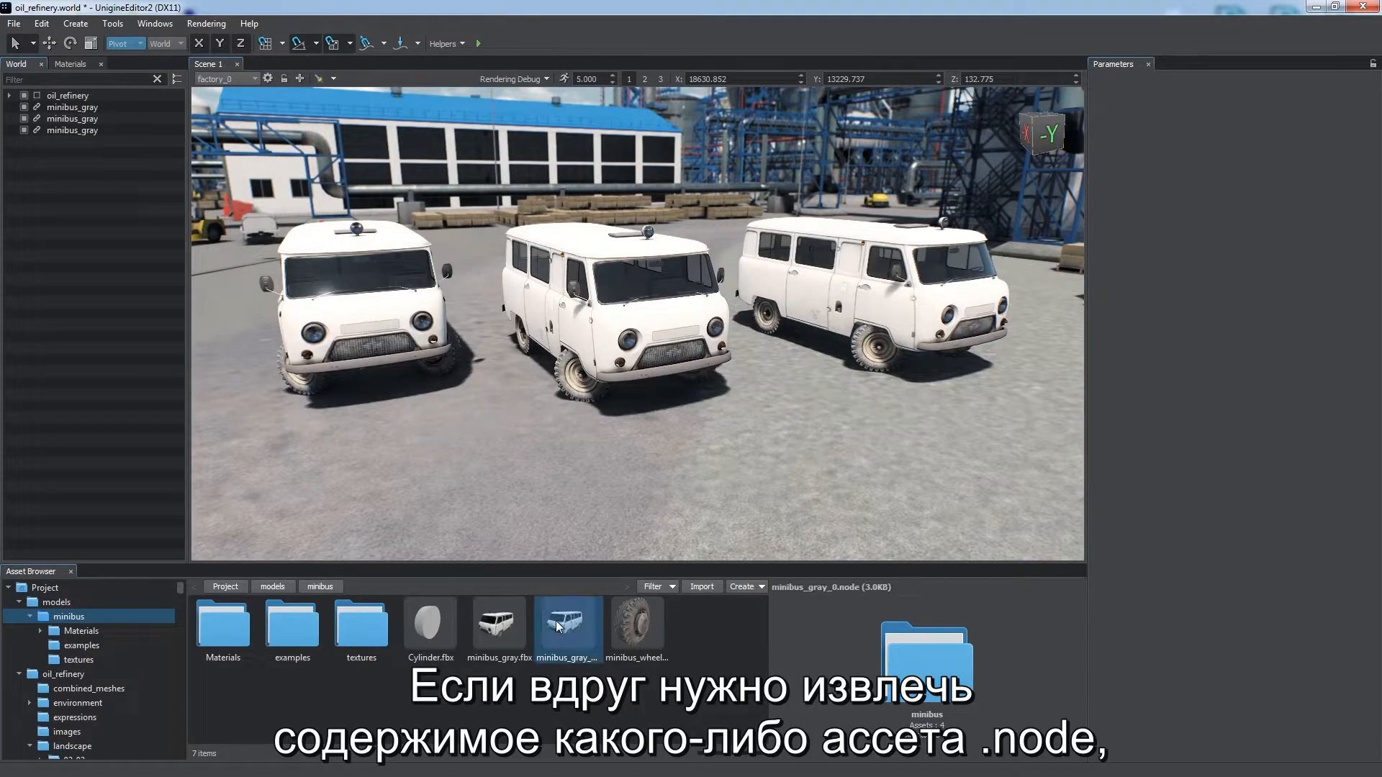
right_click(581, 629)
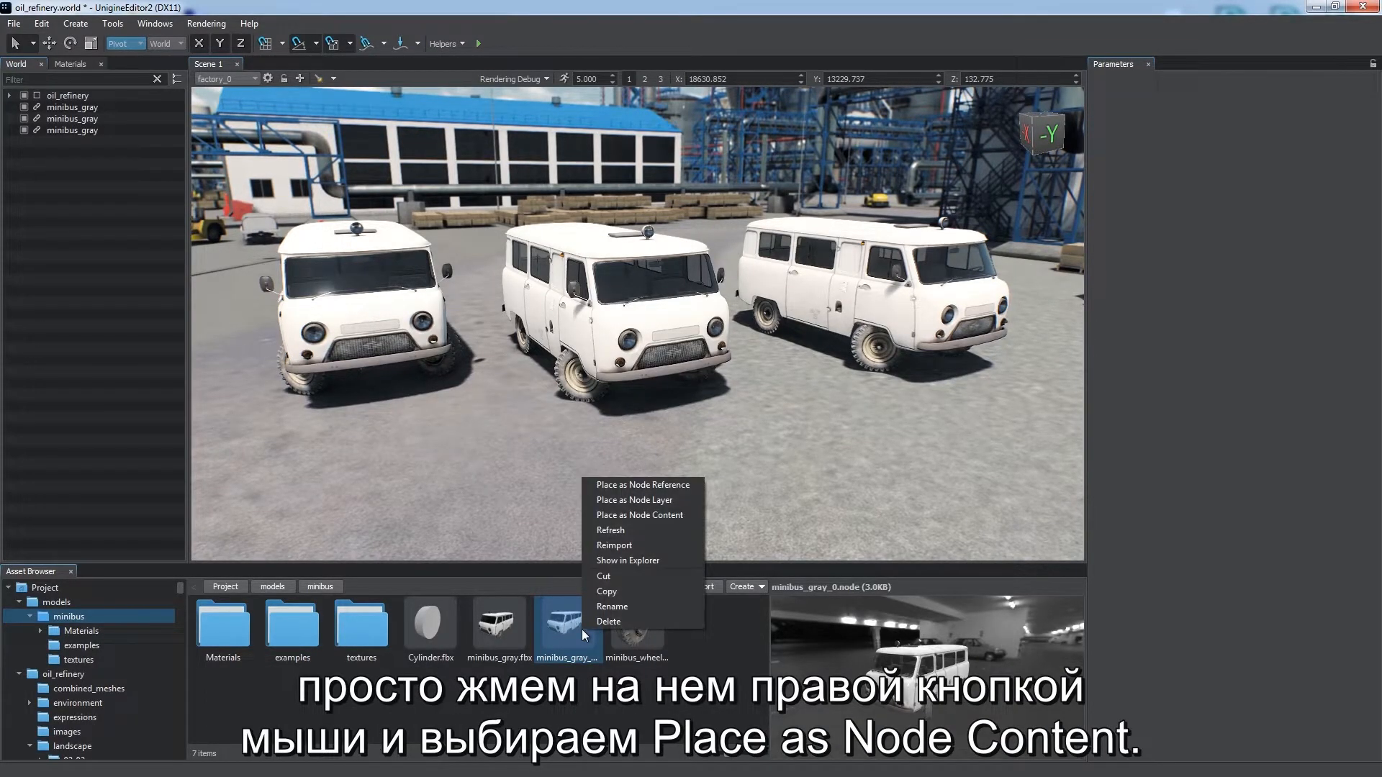
left_click(668, 514)
left_click(8, 142)
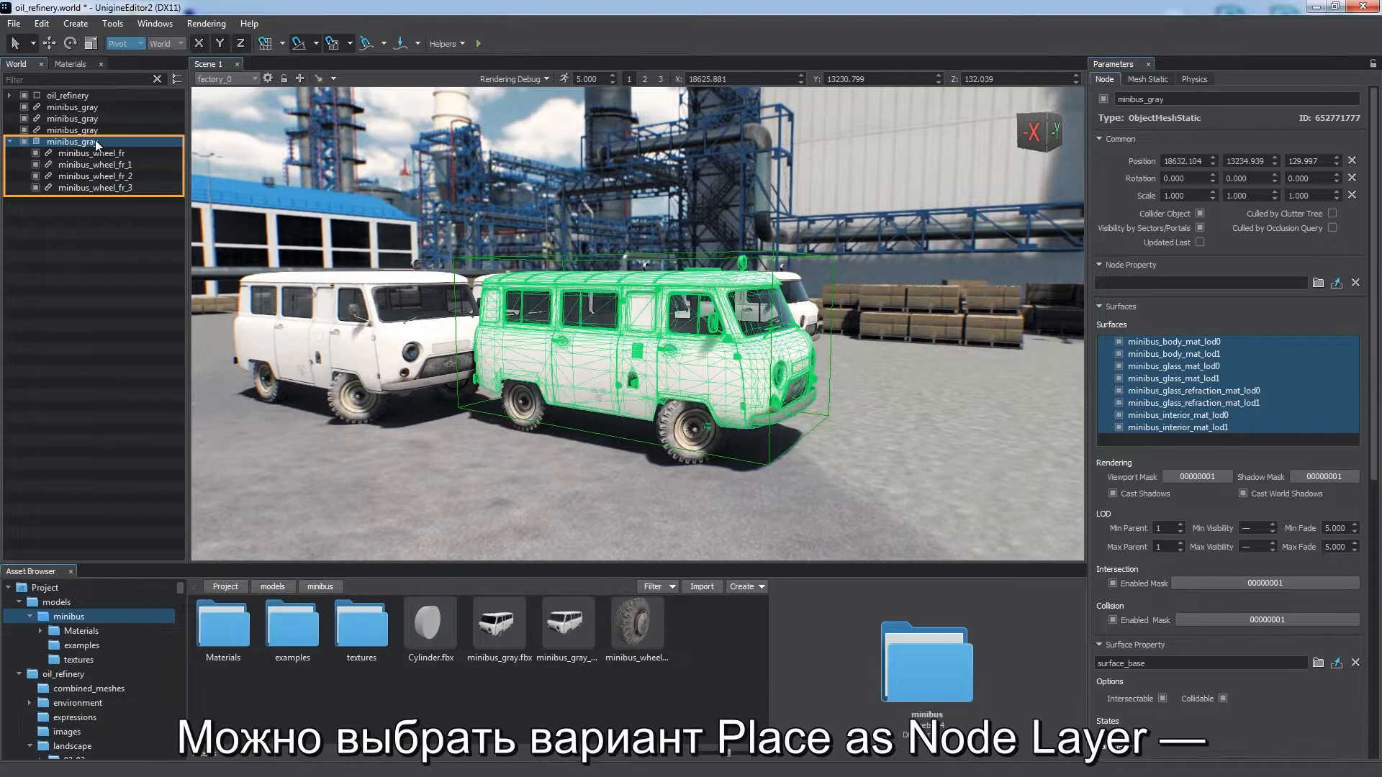
key("ctrl+z")
Place the minibus_gray_0.node asset as a Node Layer in front of the middle minibus and expand the layer's hierarchy
right_click_drag(857, 418, 732, 433)
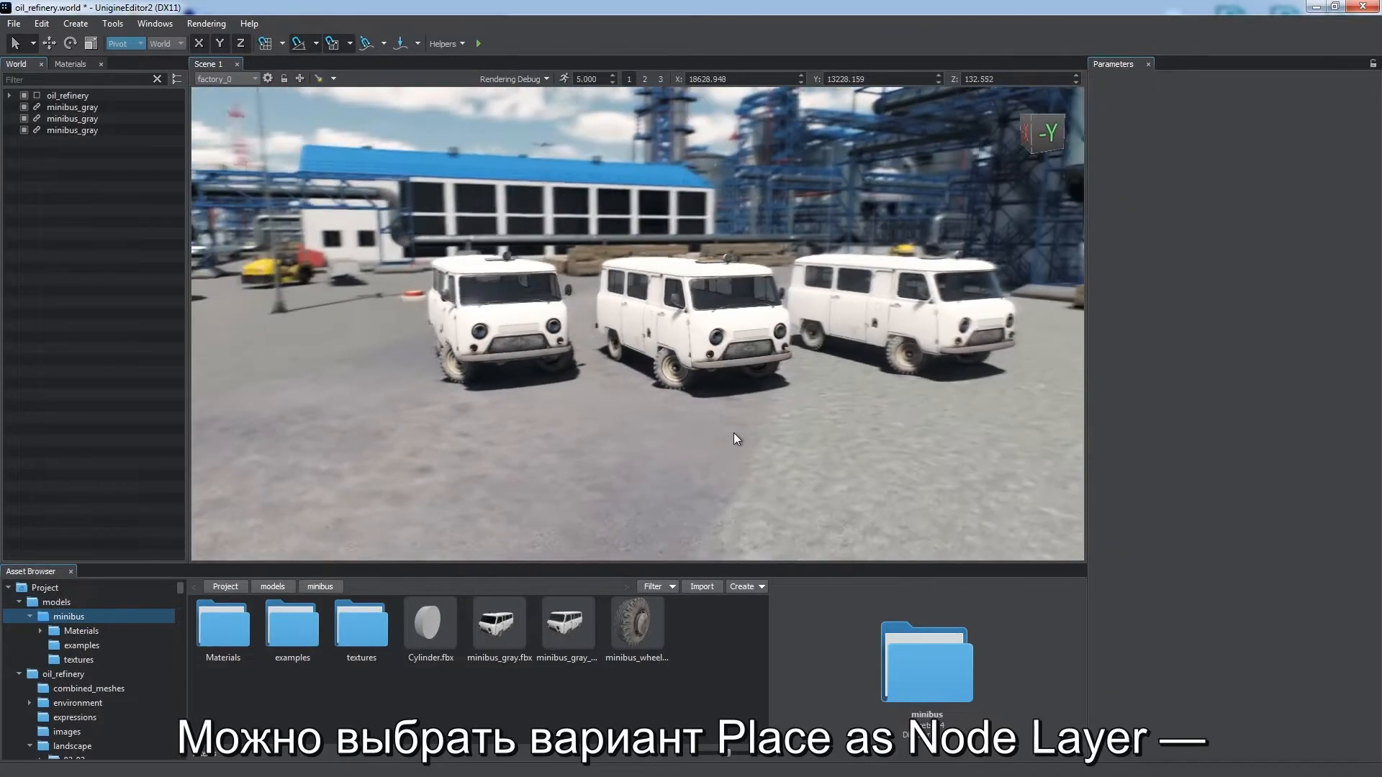
right_click(564, 623)
left_click(581, 645)
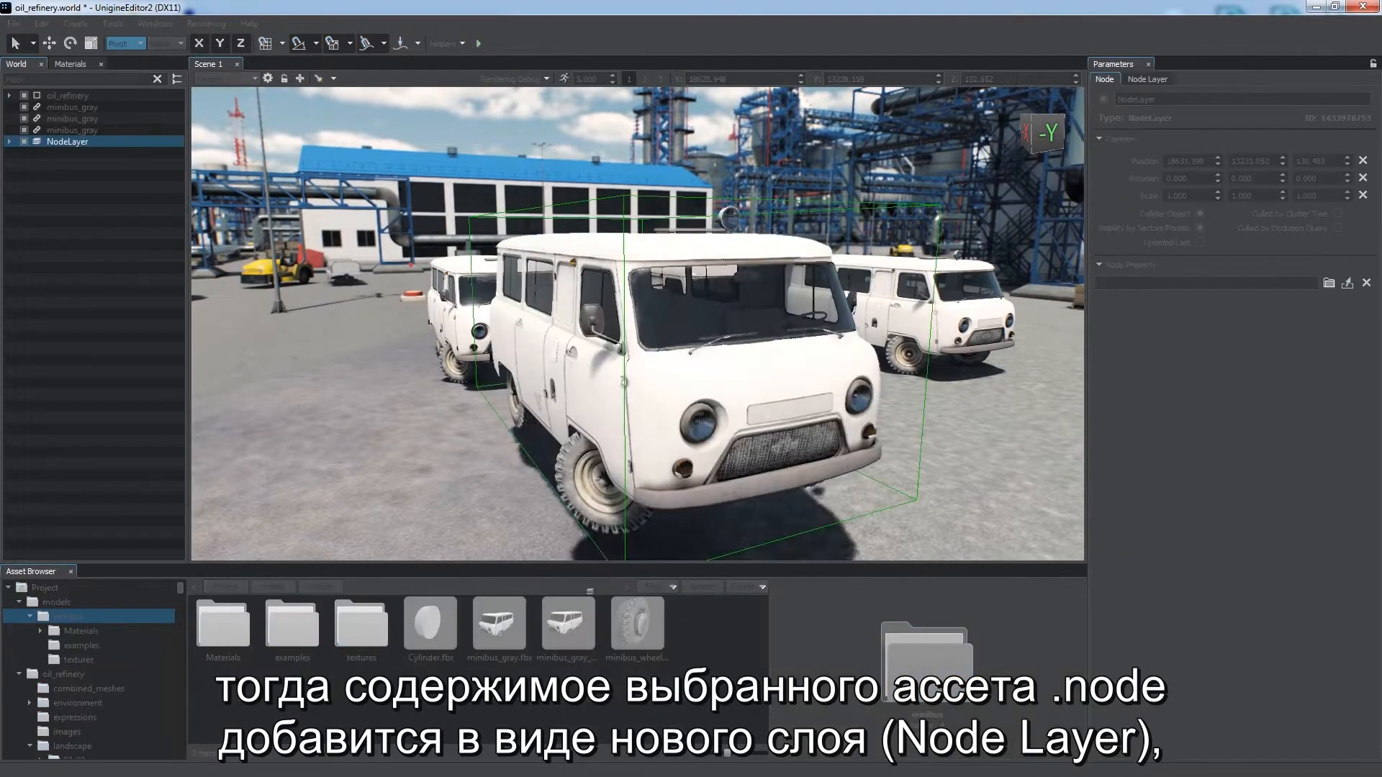
right_click_drag(652, 491, 538, 437)
left_click(8, 143)
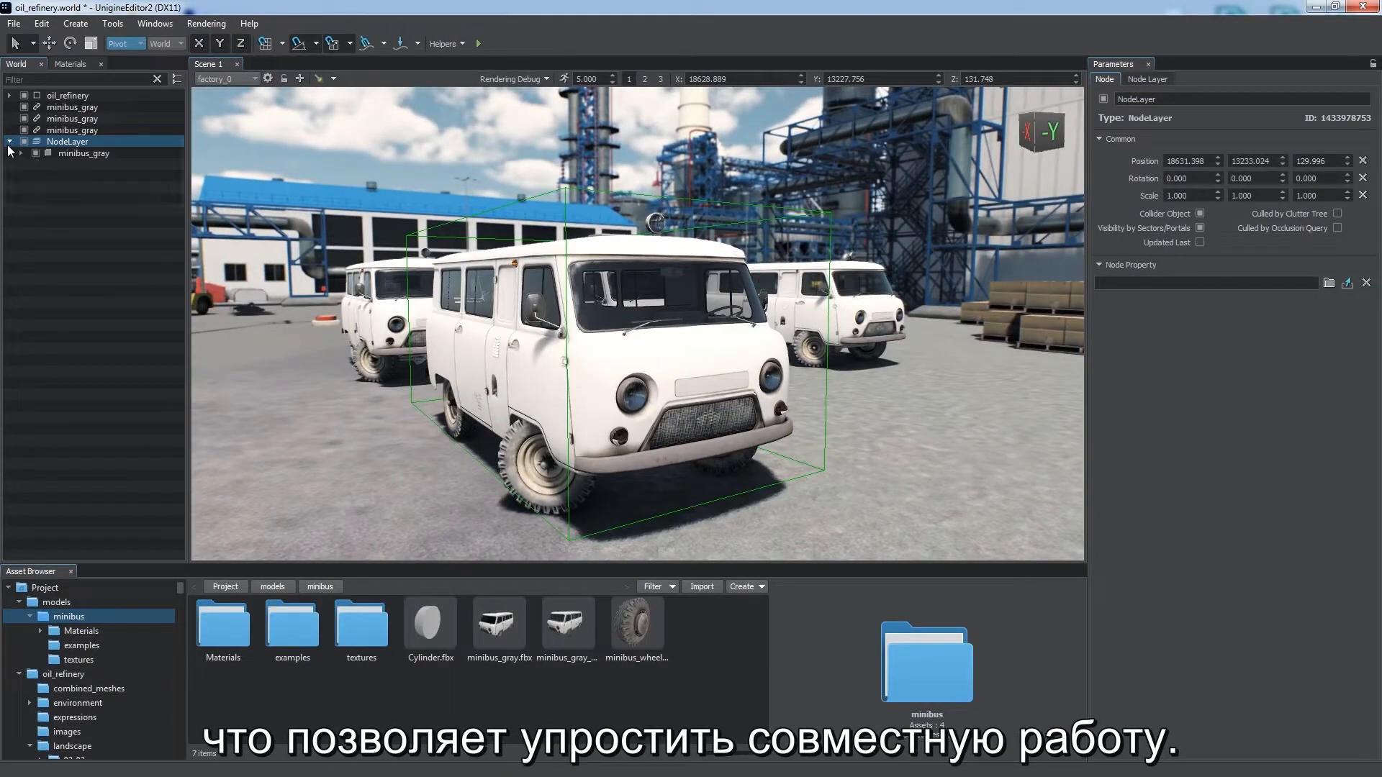